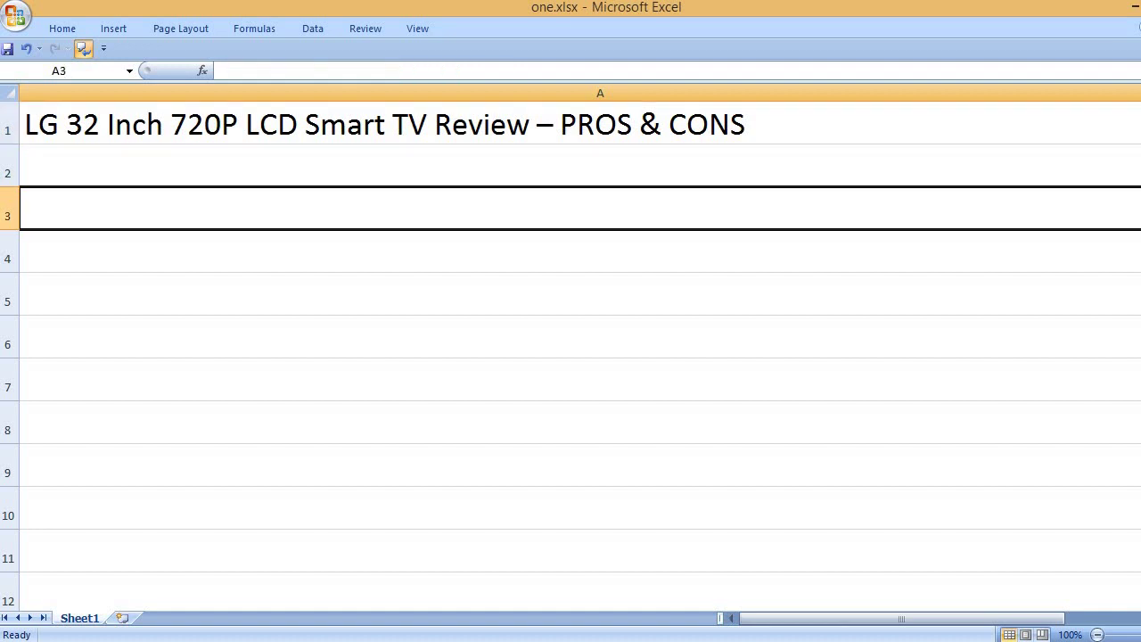
- Enter the PROS heading, then the pros 'Clear and crisp picture' and 'Easy to install and works well'
{"action": "type", "text": "PROS"}
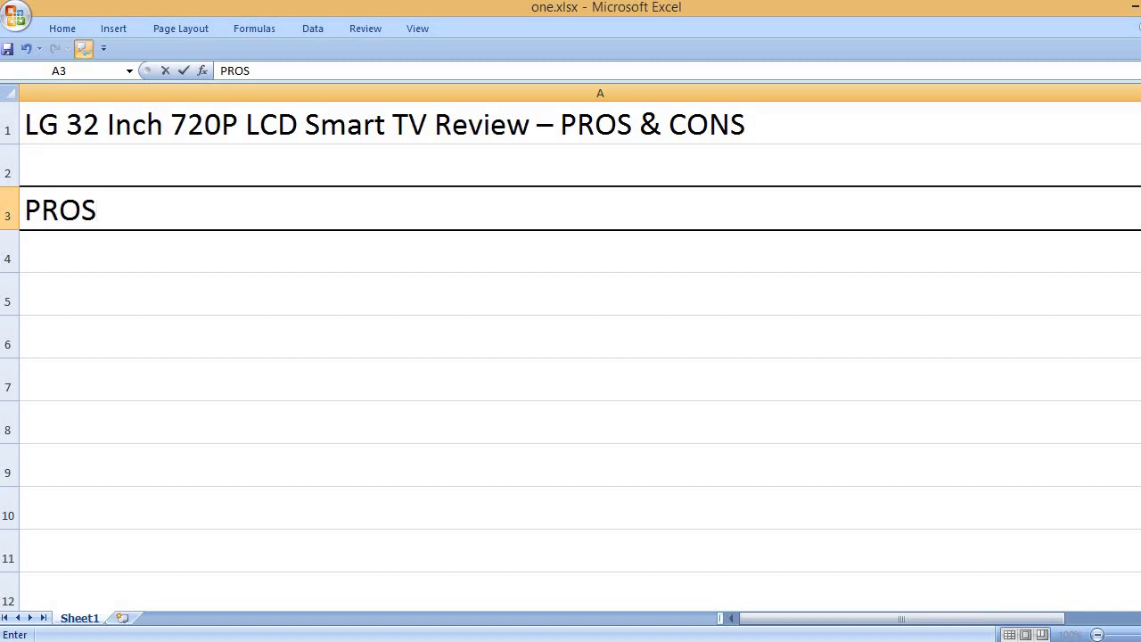
{"action": "key", "text": "Return"}
{"action": "key", "text": "Return"}
{"action": "type", "text": "C"}
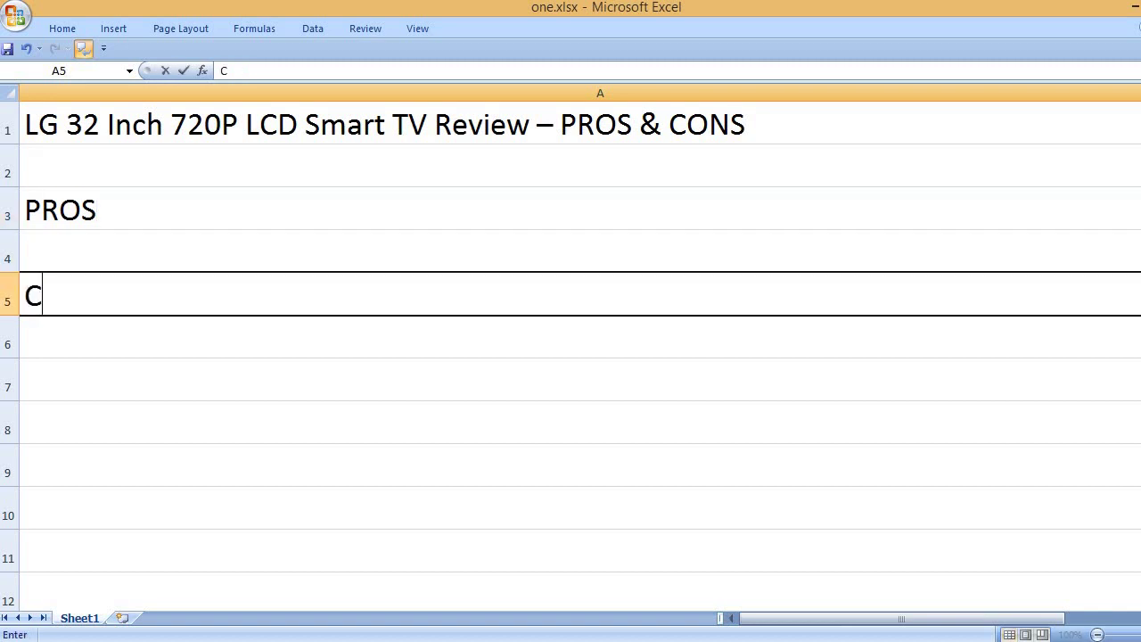
{"action": "type", "text": "lear and "}
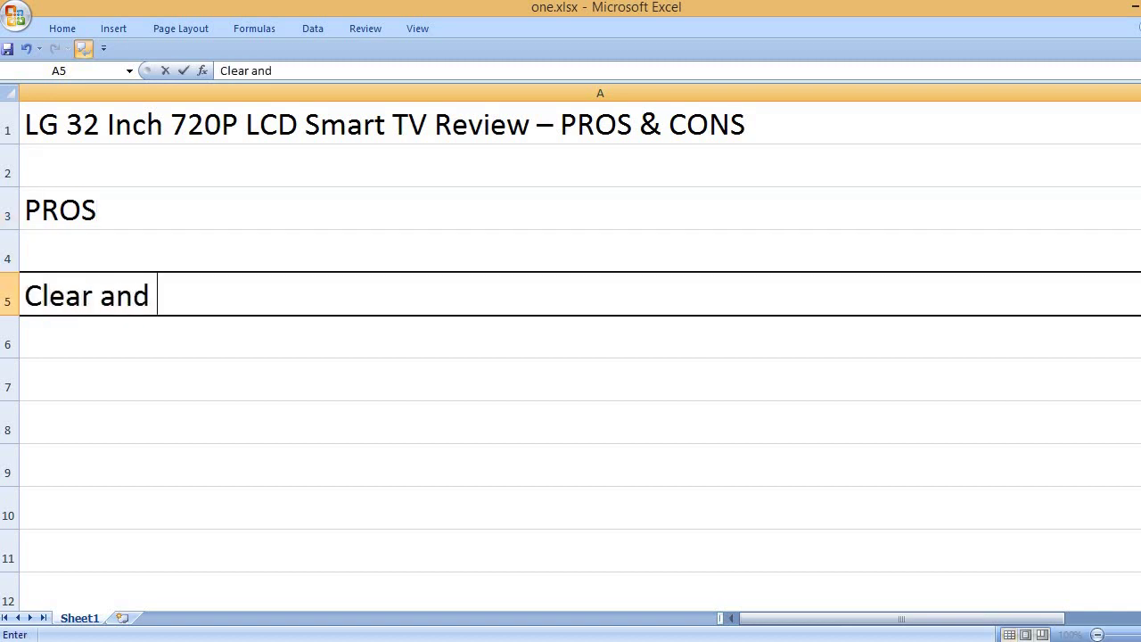
{"action": "type", "text": "crisp picture"}
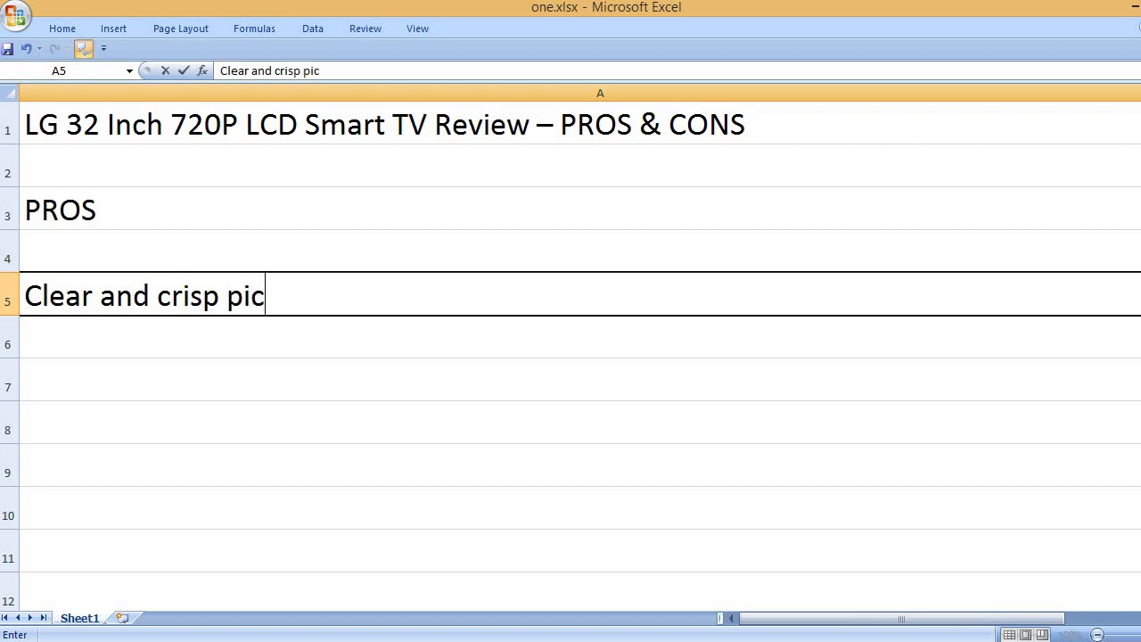
{"action": "key", "text": "Return"}
{"action": "key", "text": "Return"}
{"action": "type", "text": "Easy "}
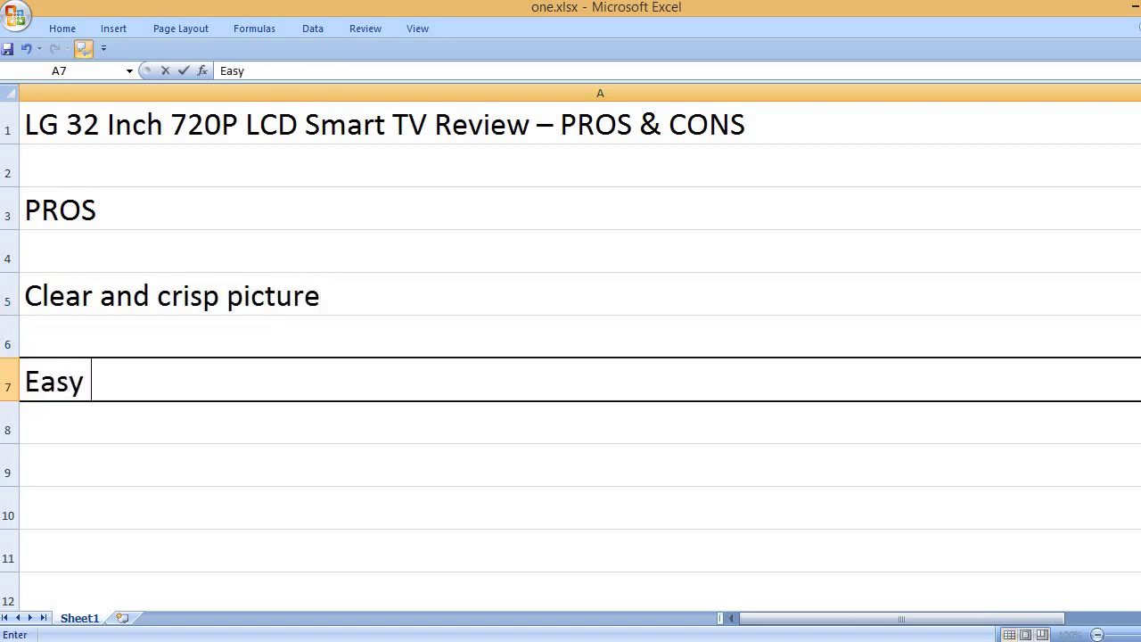
{"action": "type", "text": "to install and "}
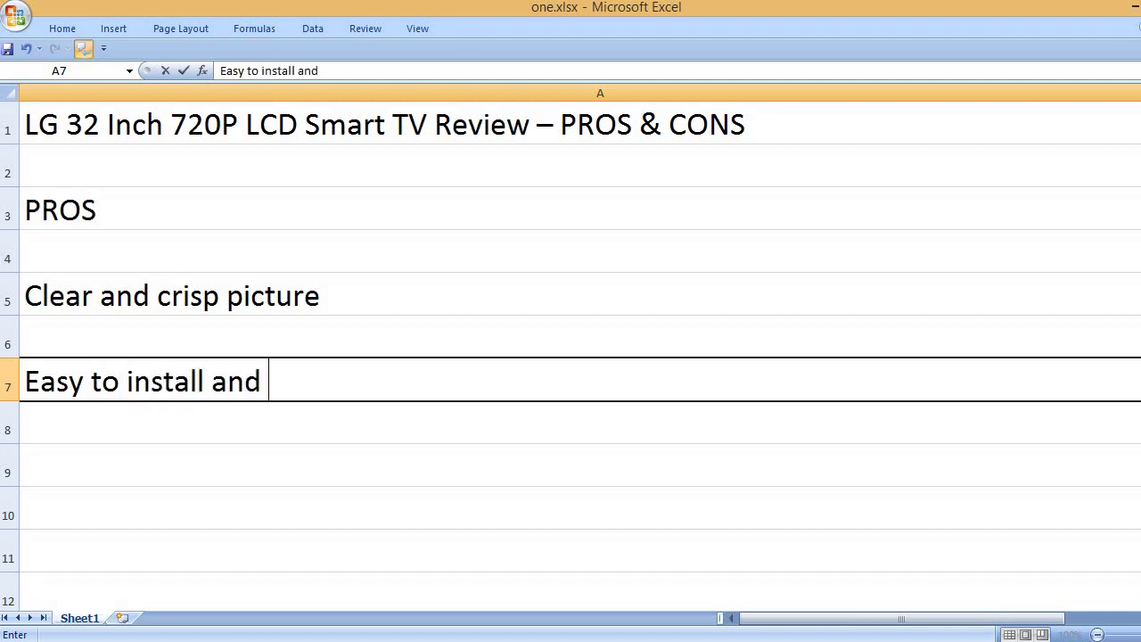
{"action": "type", "text": "works well"}
{"action": "key", "text": "Return"}
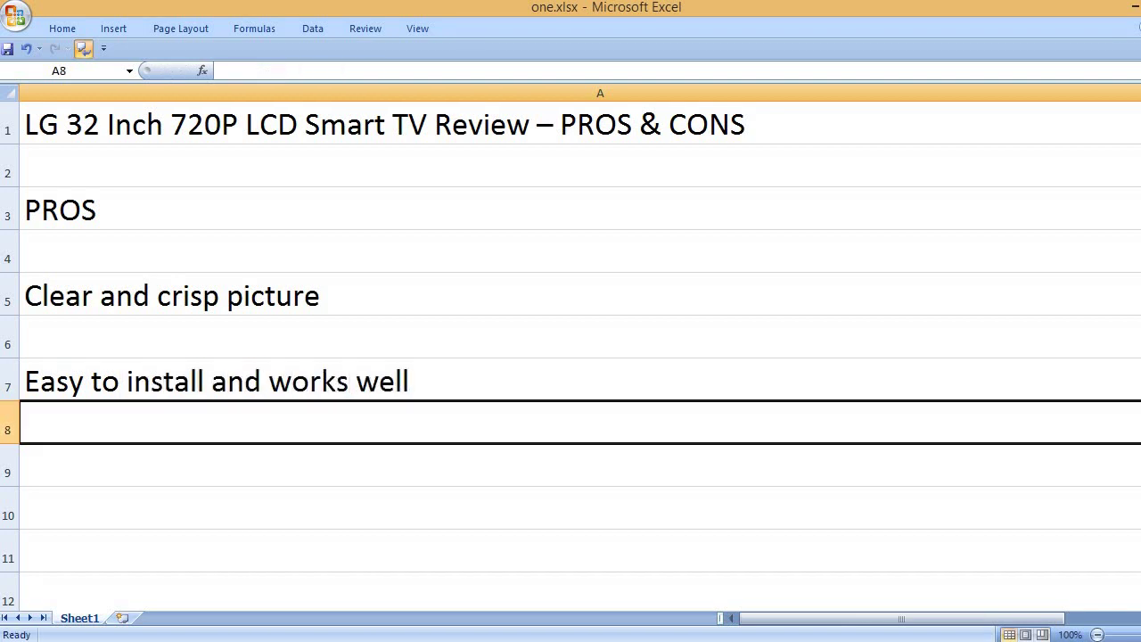
{"action": "key", "text": "Return"}
- Add the pros 'A small size TV set' and 'Perfect for children's bedrooms and other small rooms'
{"action": "type", "text": "A small"}
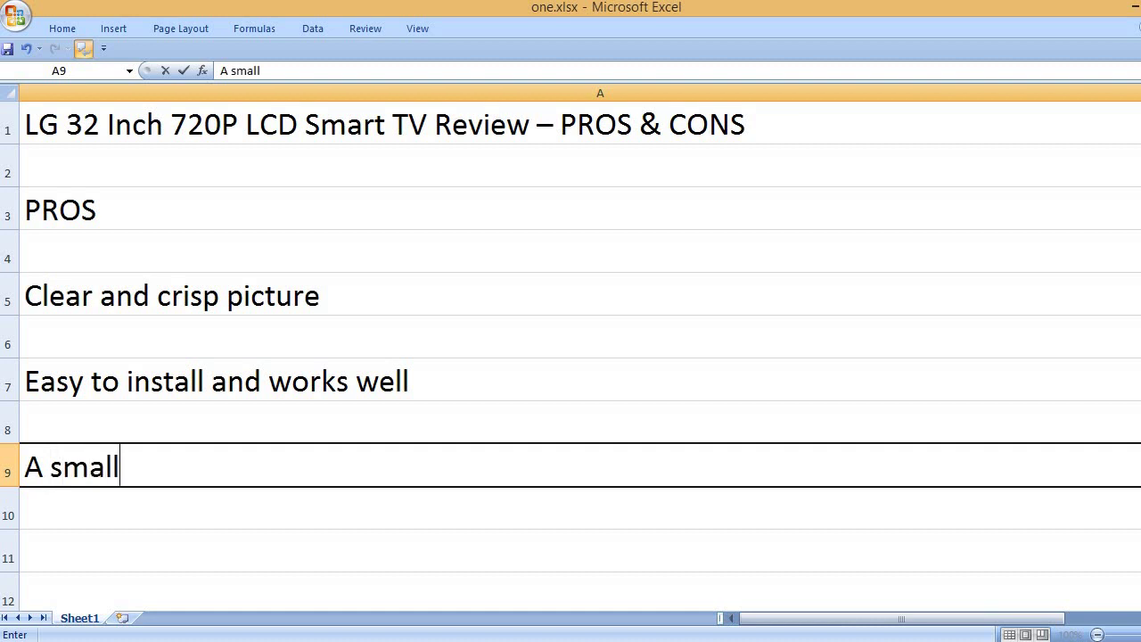
{"action": "type", "text": " size TV s"}
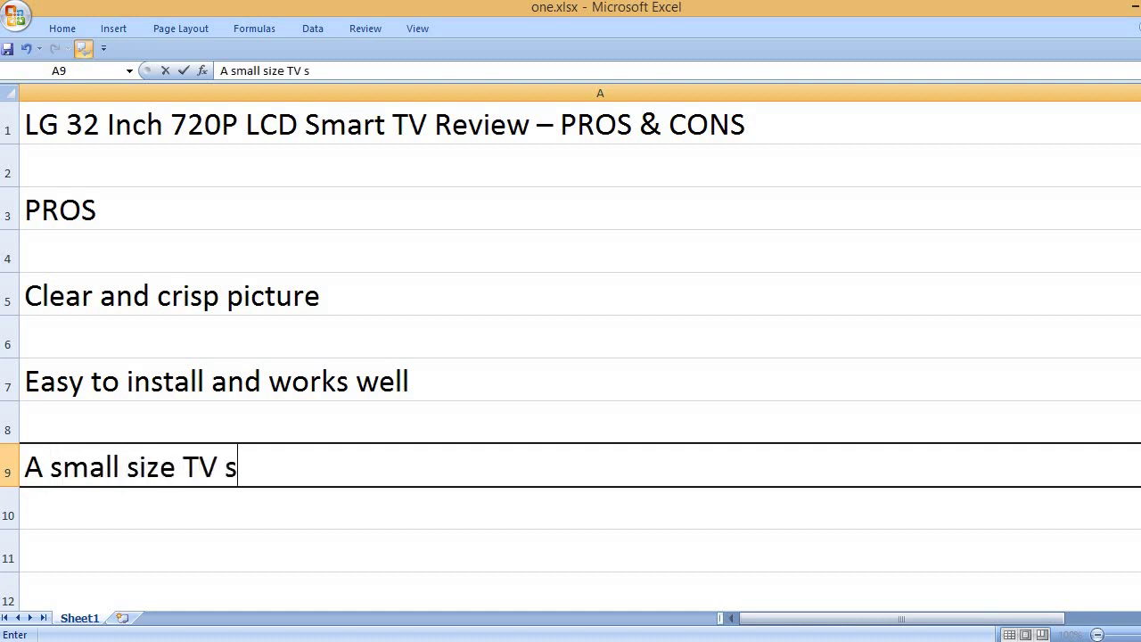
{"action": "type", "text": "et"}
{"action": "key", "text": "Return"}
{"action": "key", "text": "Return"}
{"action": "type", "text": "Perf"}
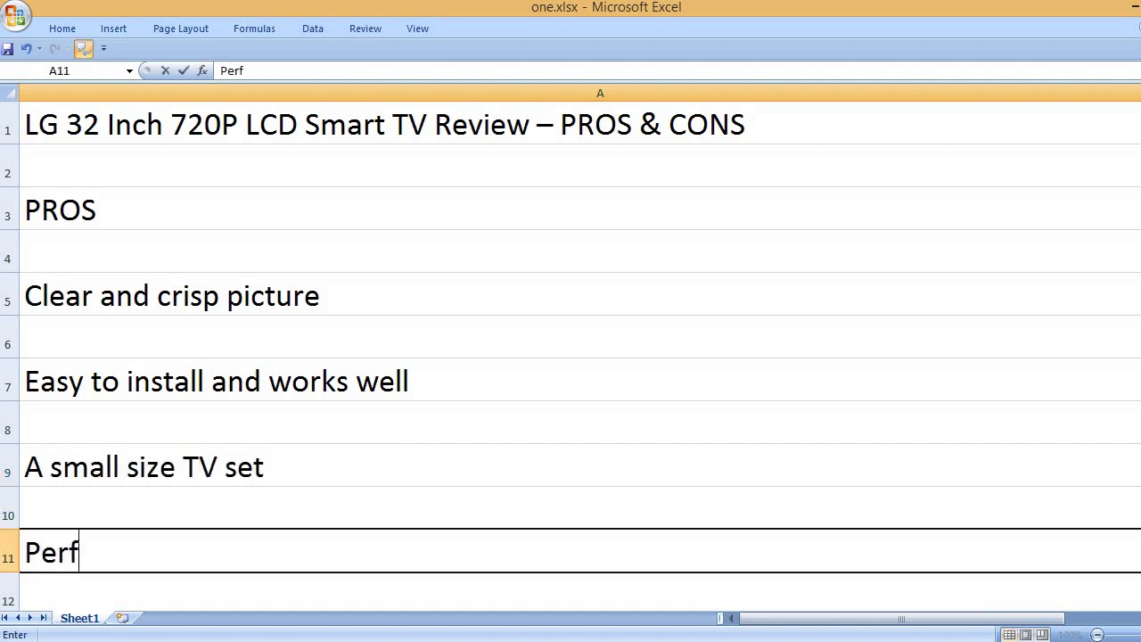
{"action": "type", "text": "ect for ch"}
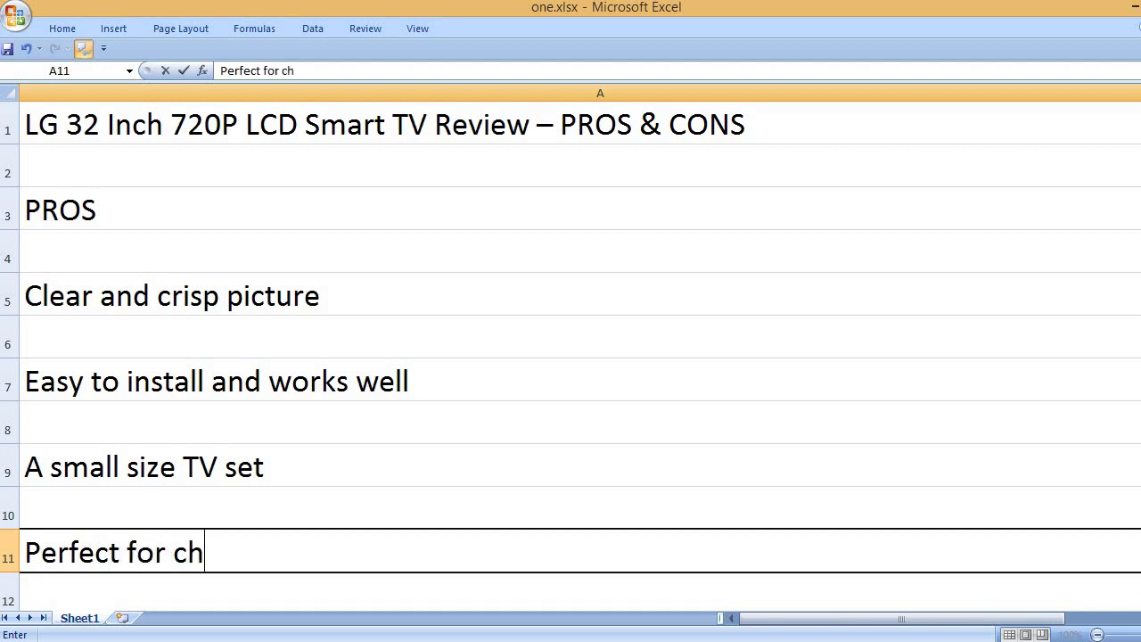
{"action": "type", "text": "ildren's b"}
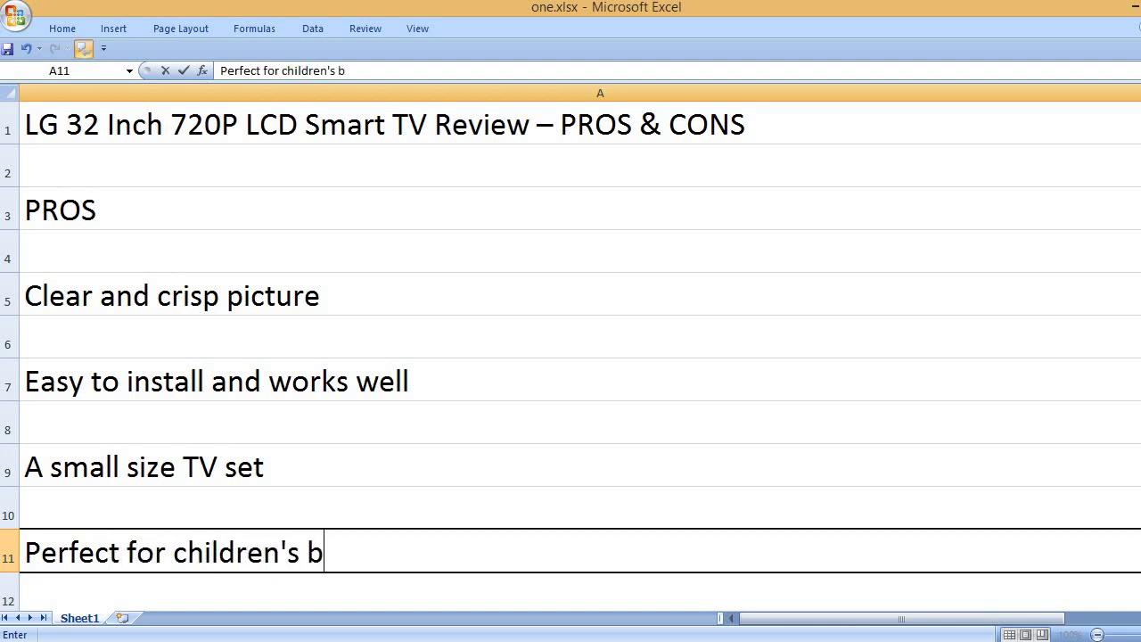
{"action": "type", "text": "edrooms "}
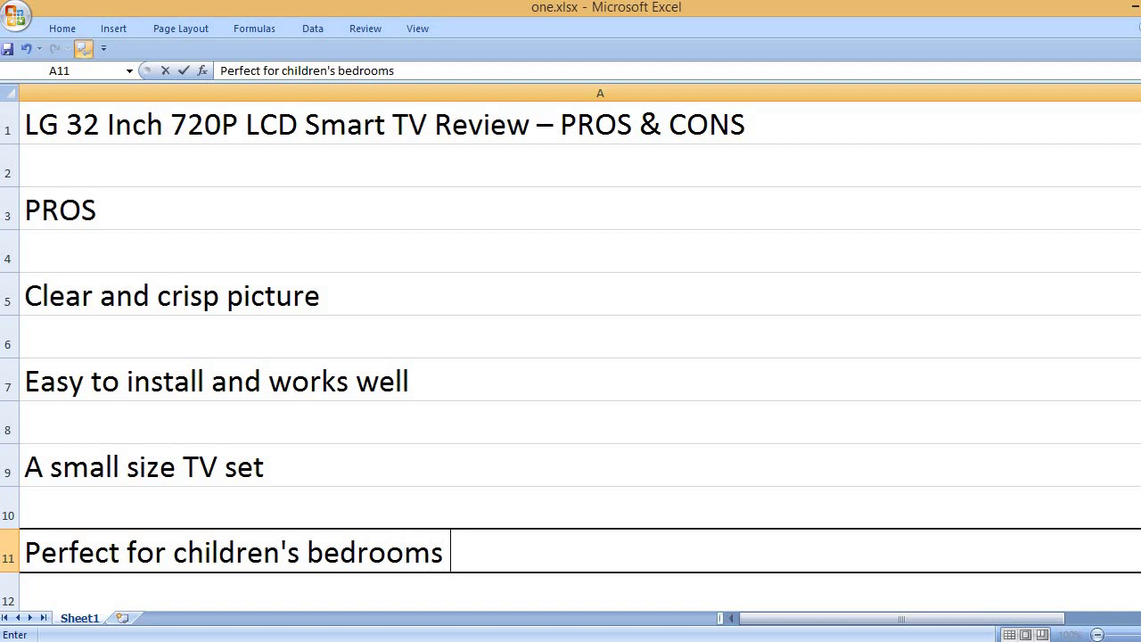
{"action": "type", "text": "and other small"}
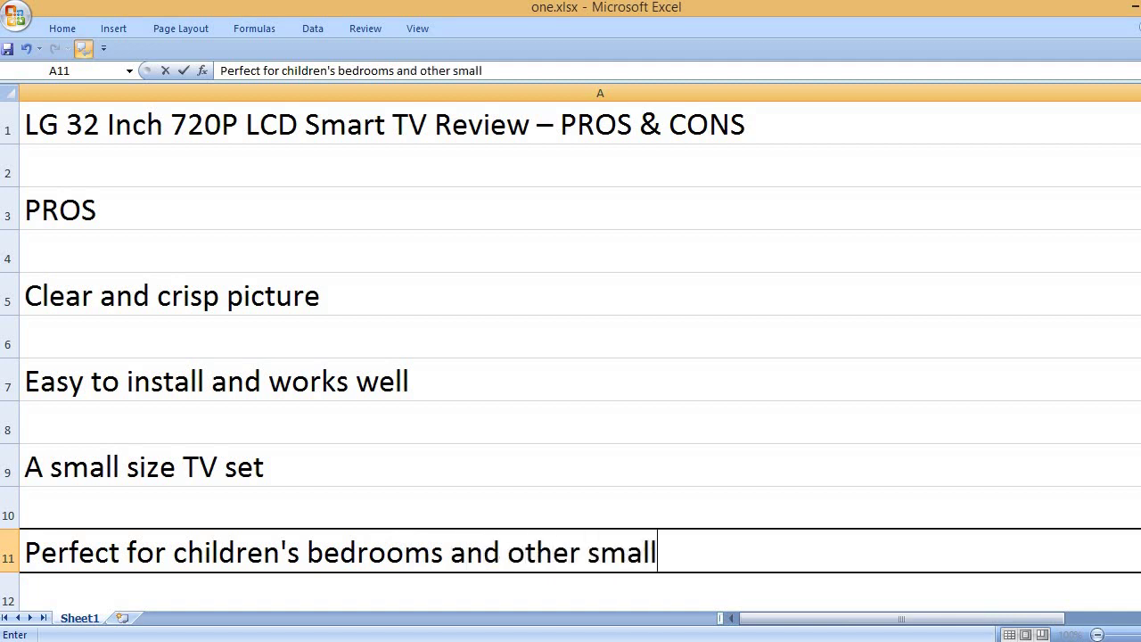
{"action": "type", "text": " romm"}
{"action": "key", "text": "BackSpace"}
{"action": "key", "text": "BackSpace"}
- Finish the bedrooms line and add 'Super efficient' and 'Overall, a great TV for the price'
{"action": "type", "text": "oms"}
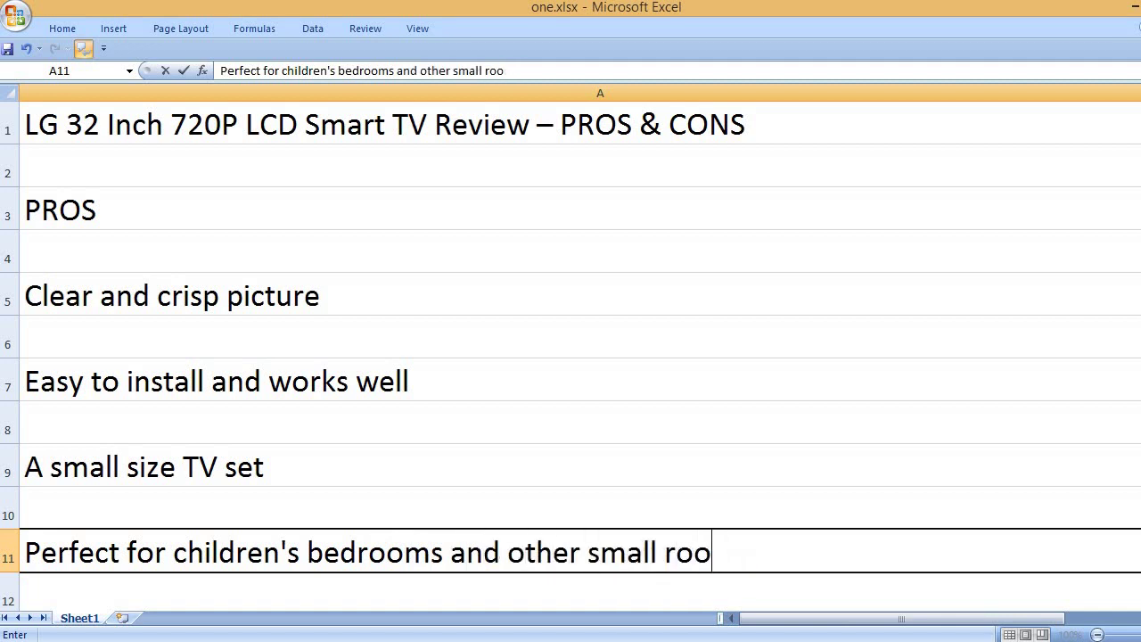
{"action": "key", "text": "Return"}
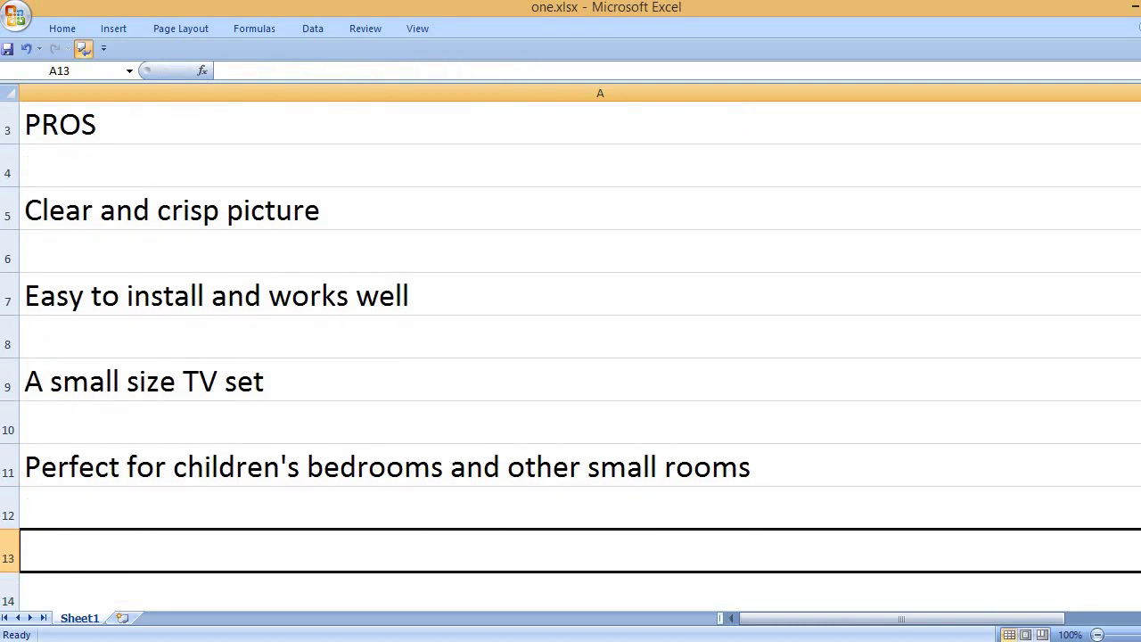
{"action": "type", "text": "Su"}
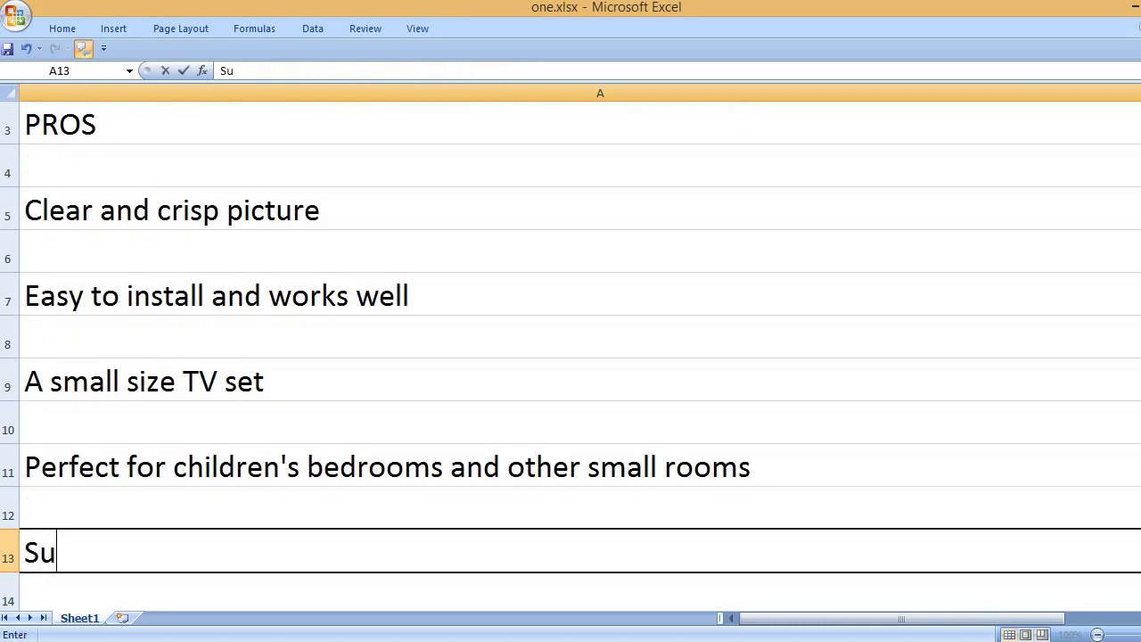
{"action": "type", "text": "per efficient"}
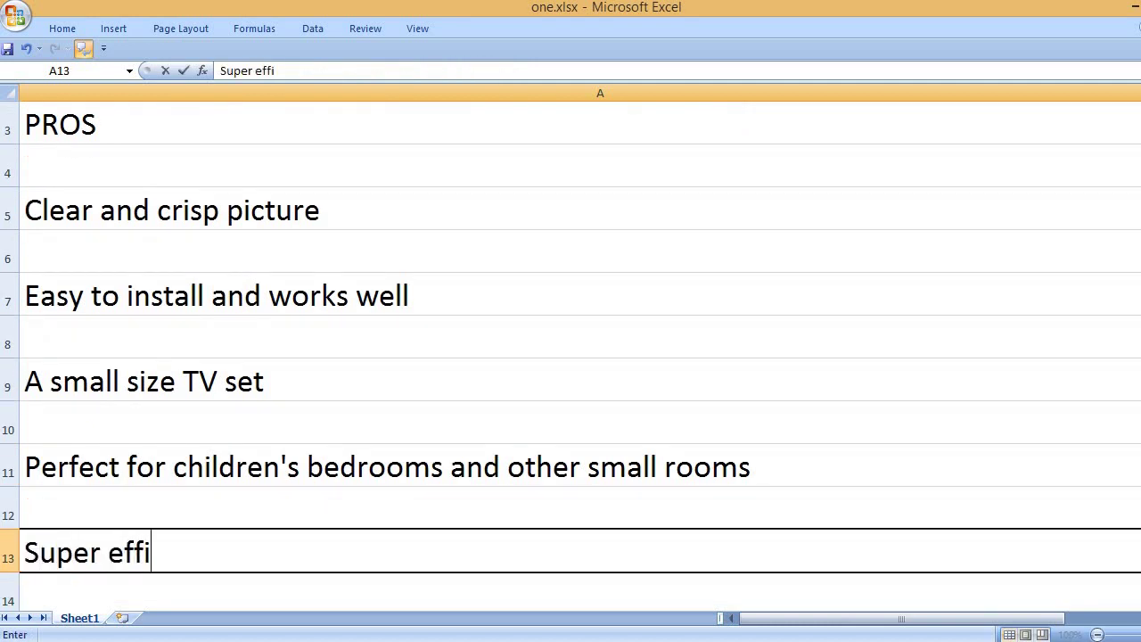
{"action": "key", "text": "Return"}
{"action": "key", "text": "Return"}
{"action": "type", "text": "O"}
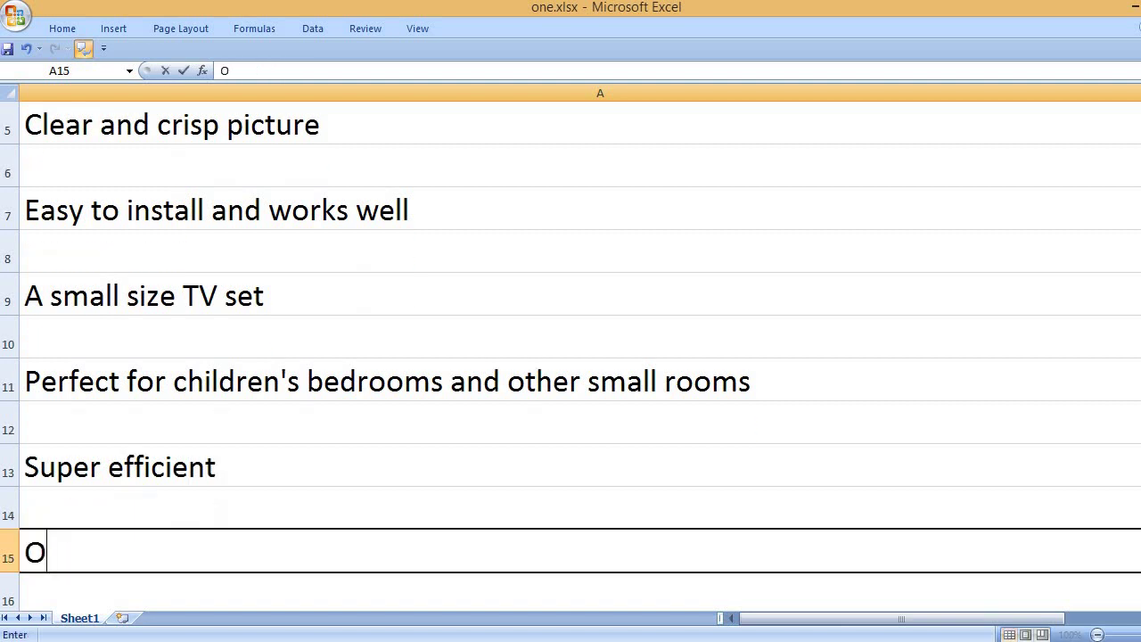
{"action": "type", "text": "verall"}
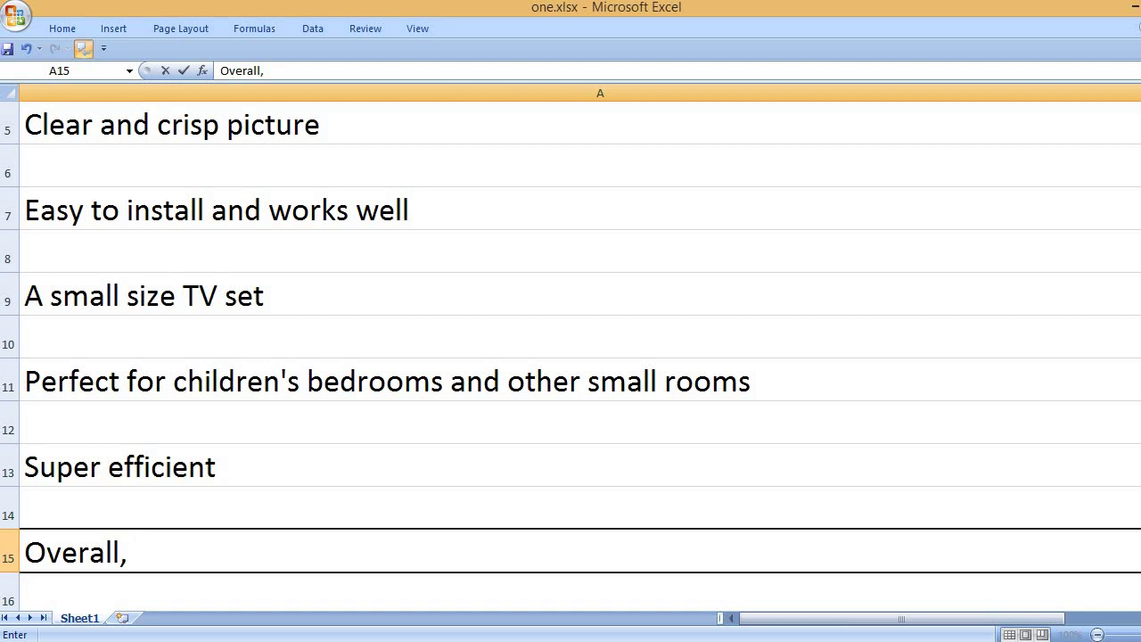
{"action": "type", "text": ", a great "}
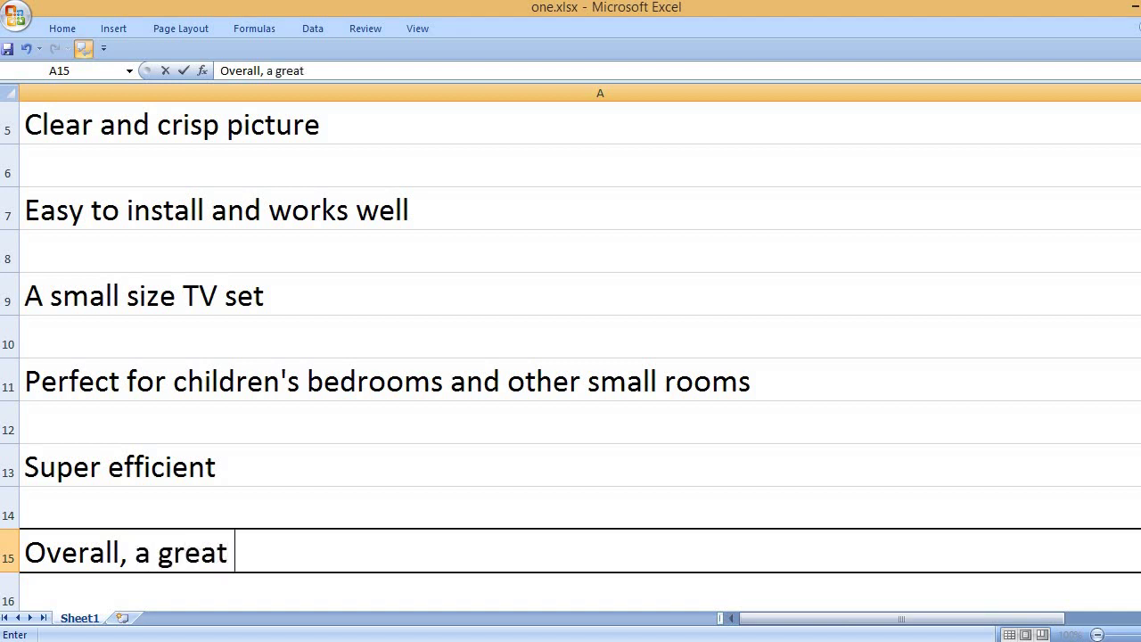
{"action": "type", "text": "TV for the p"}
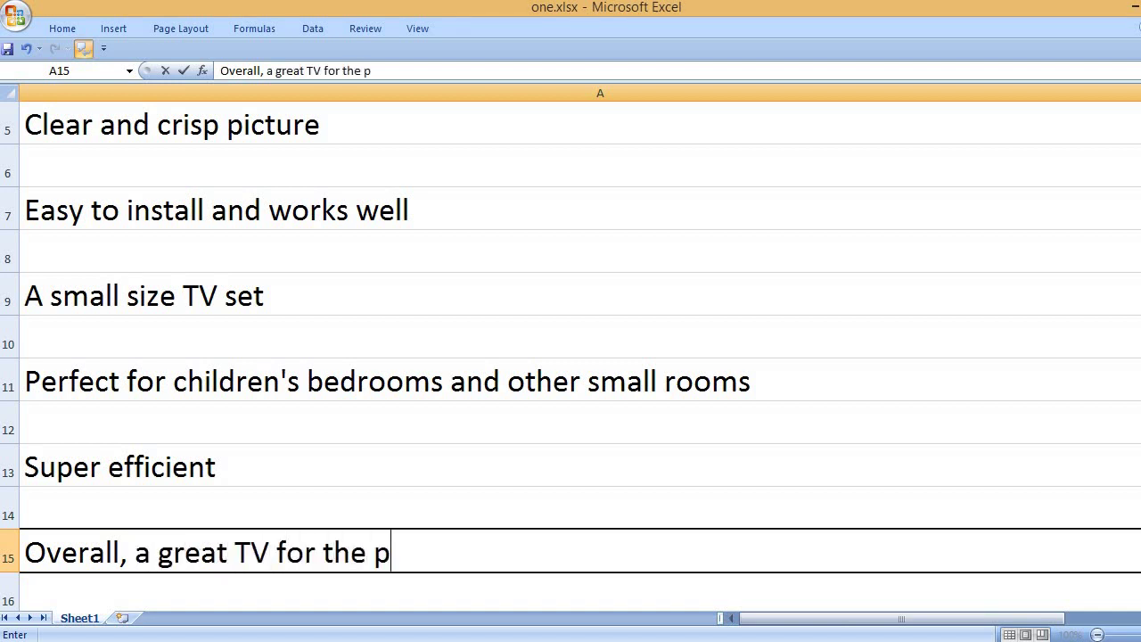
{"action": "type", "text": "rice"}
{"action": "key", "text": "Return"}
{"action": "key", "text": "Return"}
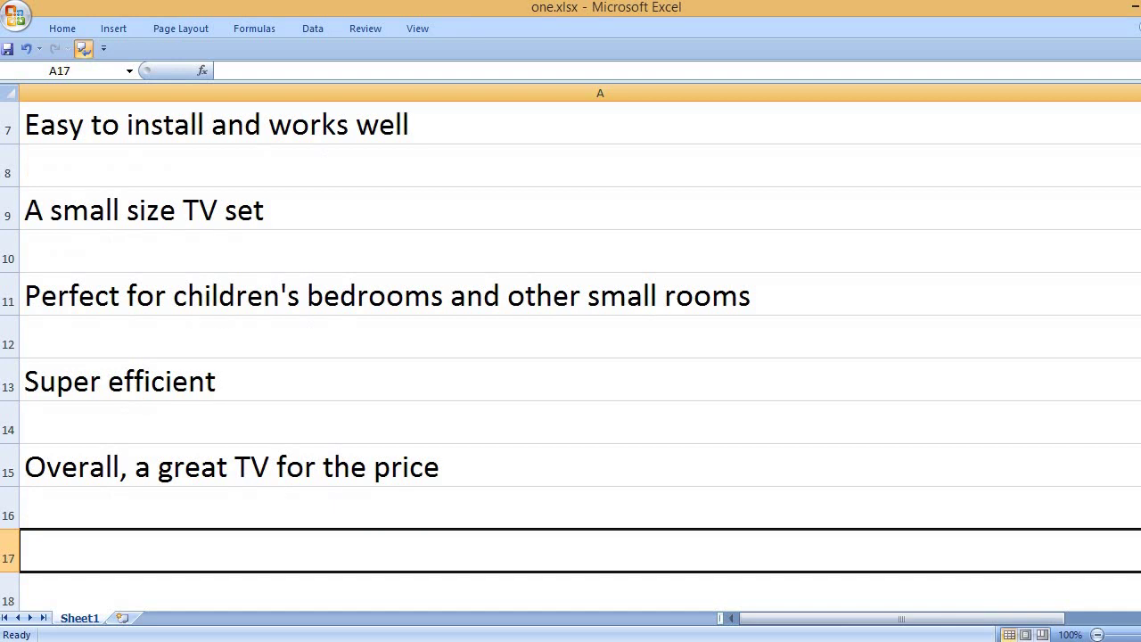
- Add pros on Smart TV functionalities, expected LG quality, easy wall installation and the working remote control
{"action": "type", "text": "Smart T"}
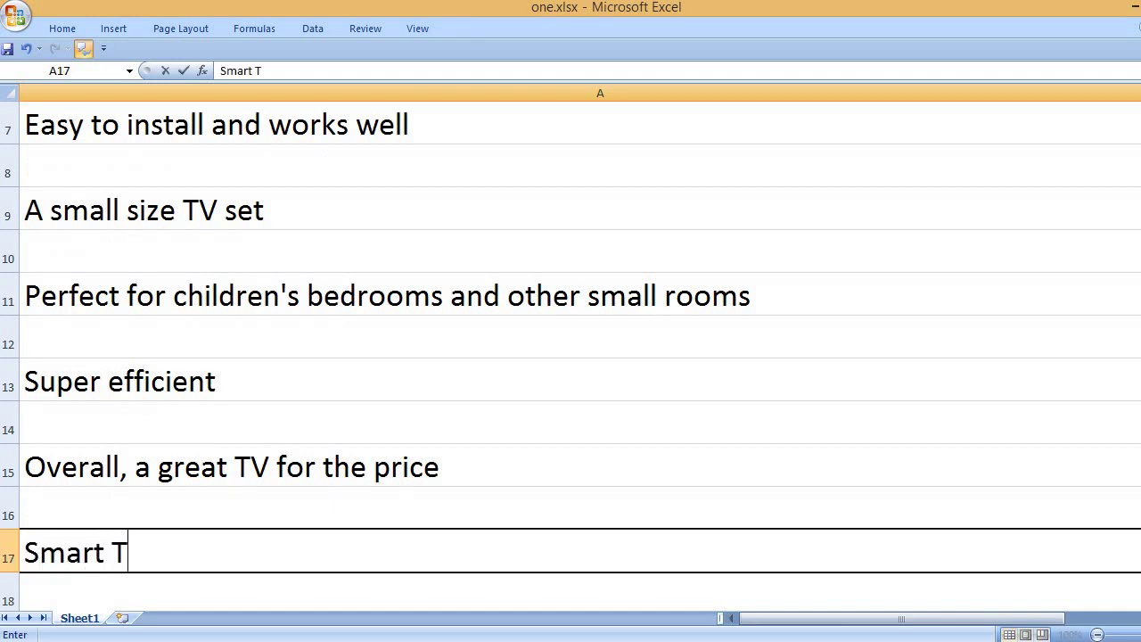
{"action": "type", "text": "V functio"}
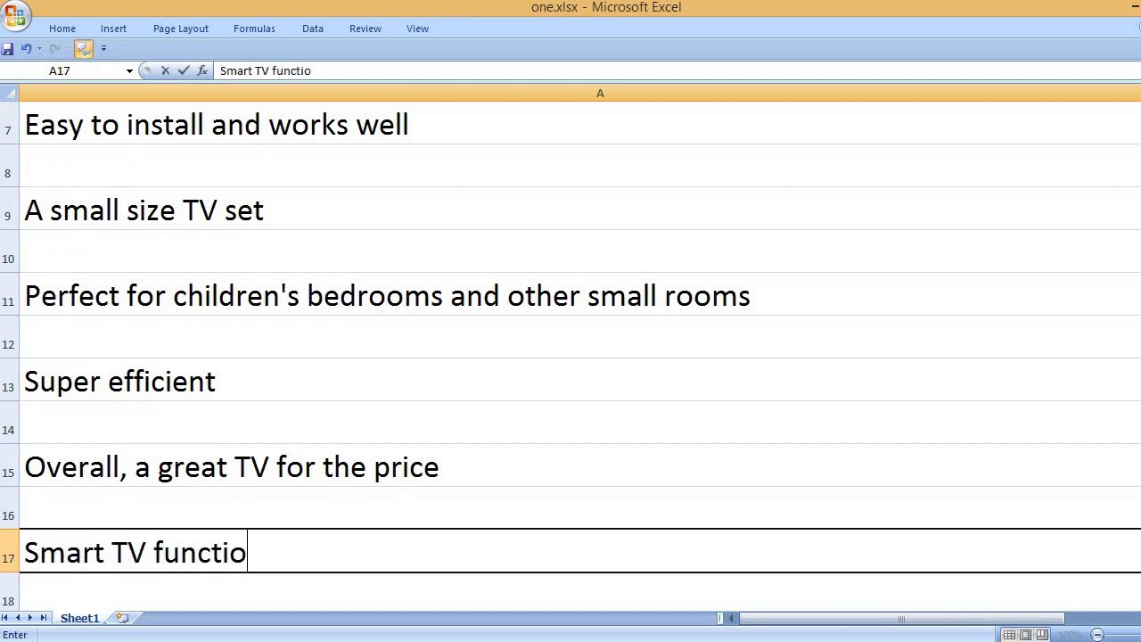
{"action": "type", "text": "nalities bein"}
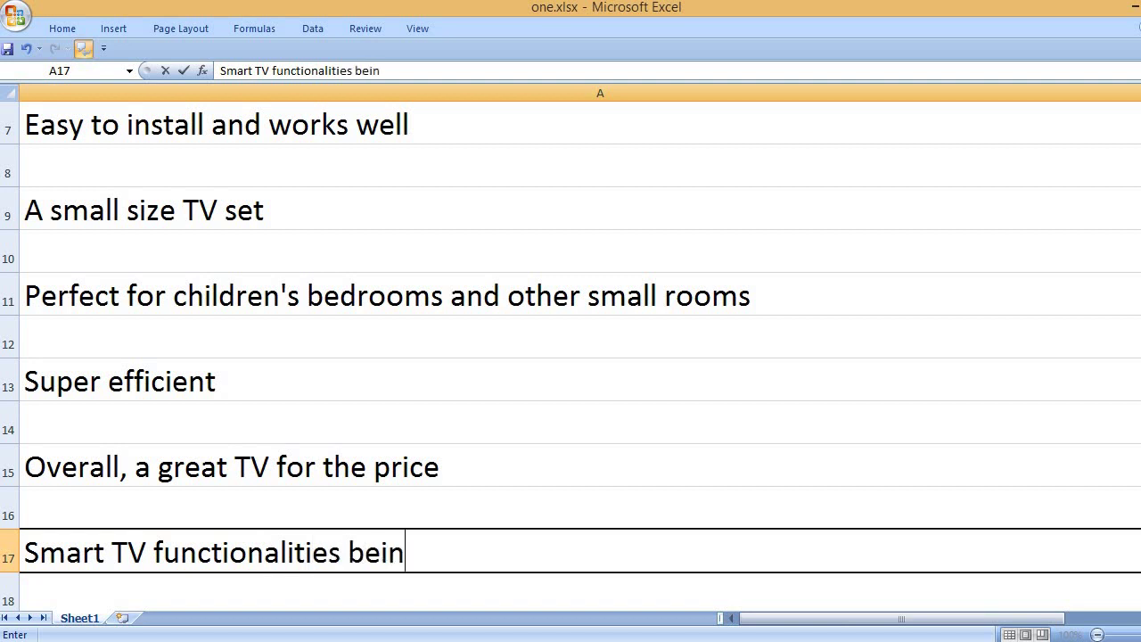
{"action": "type", "text": "g a small siz"}
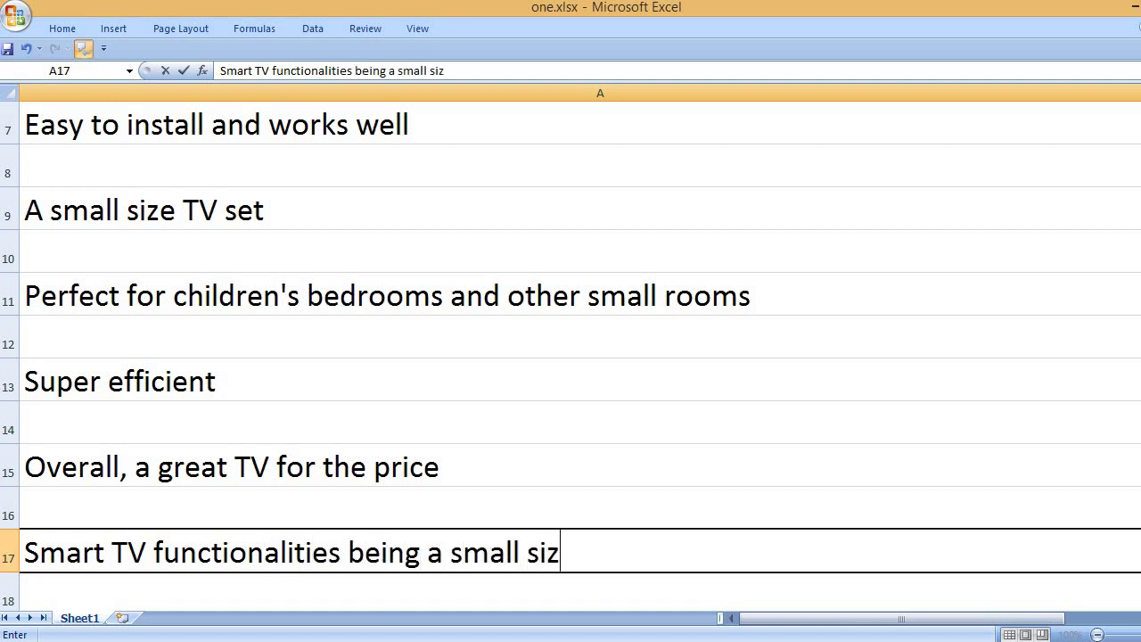
{"action": "type", "text": "e TV"}
{"action": "key", "text": "Return"}
{"action": "key", "text": "Return"}
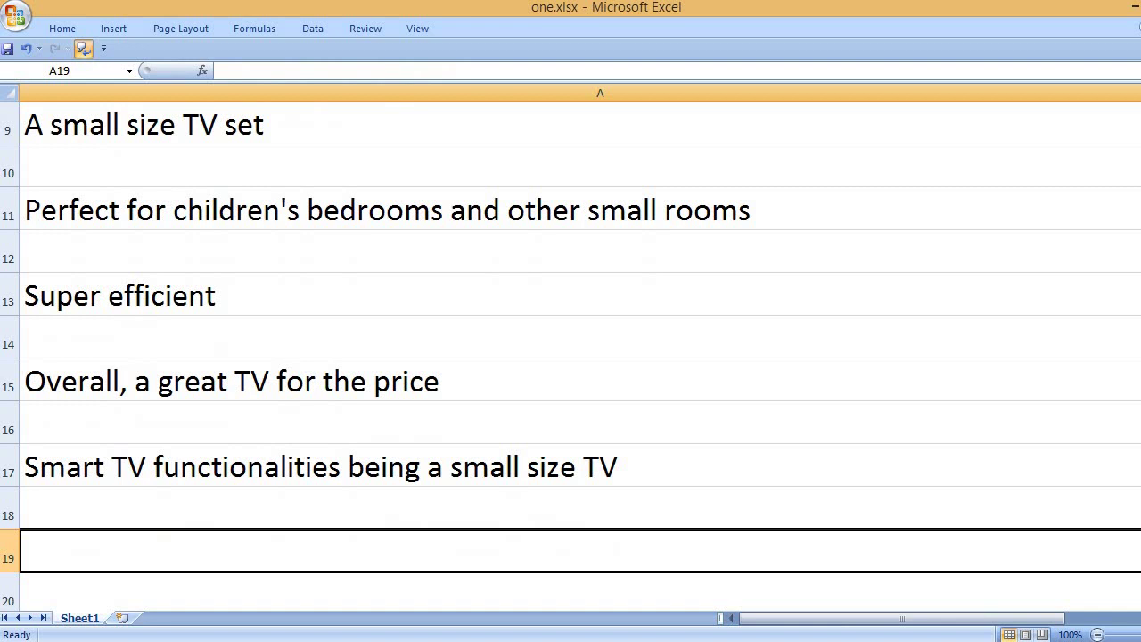
{"action": "type", "text": "An L"}
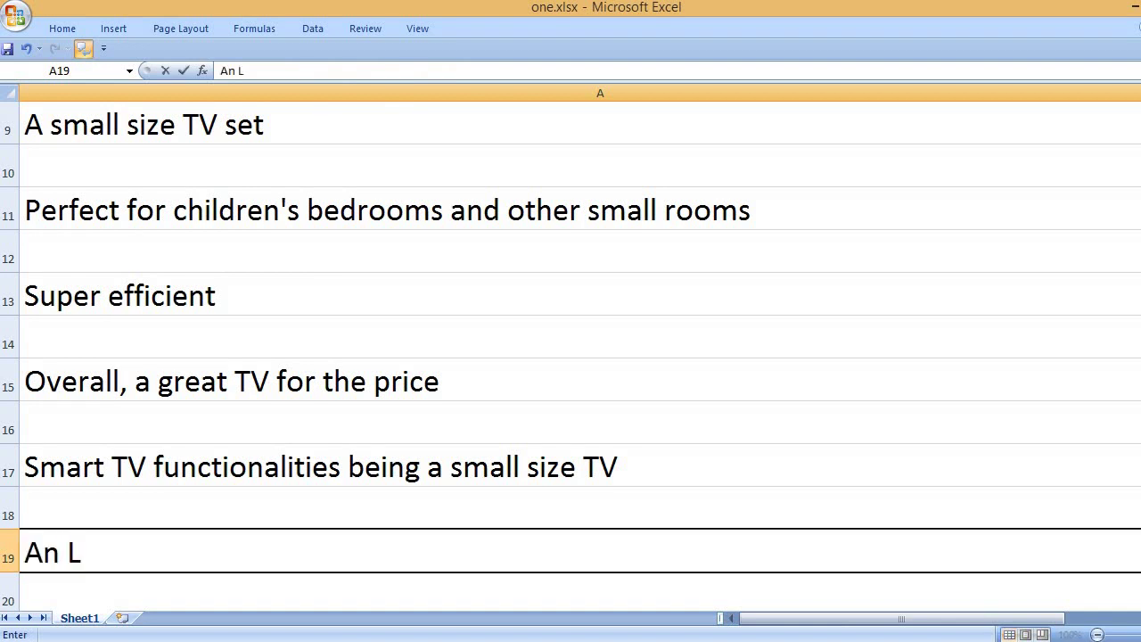
{"action": "type", "text": "G produc"}
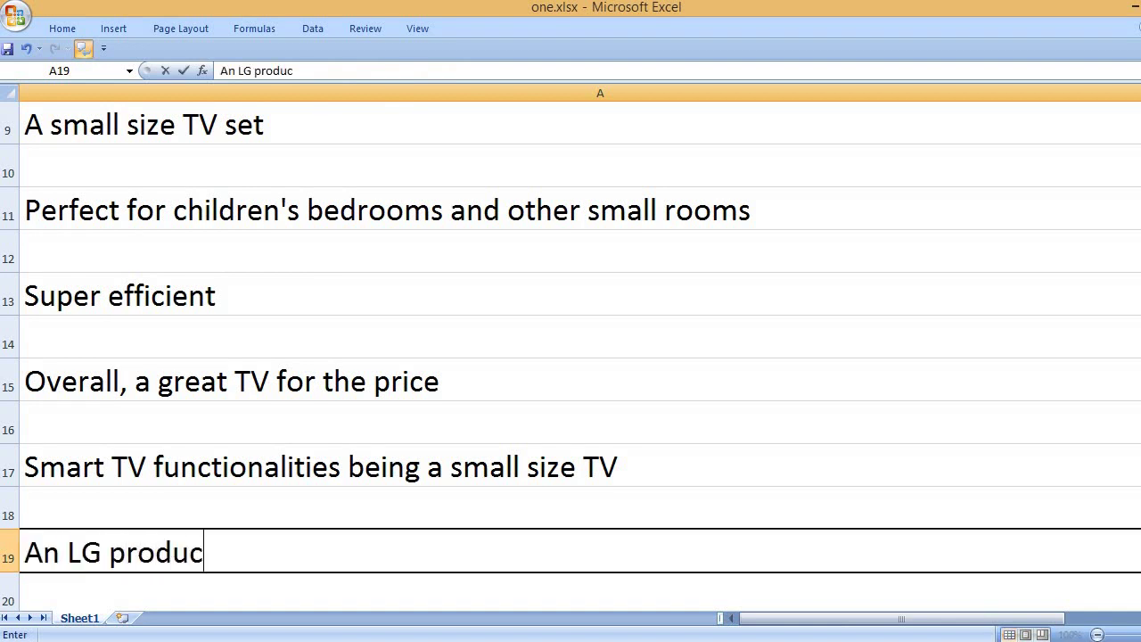
{"action": "type", "text": "t, so a lev"}
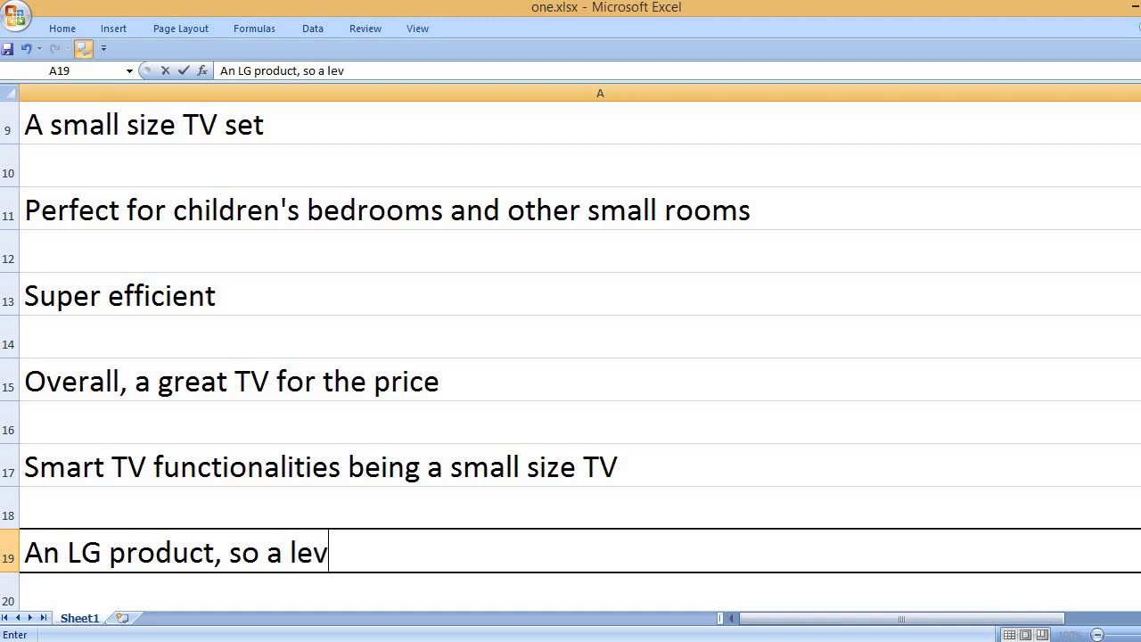
{"action": "type", "text": "el of quality "}
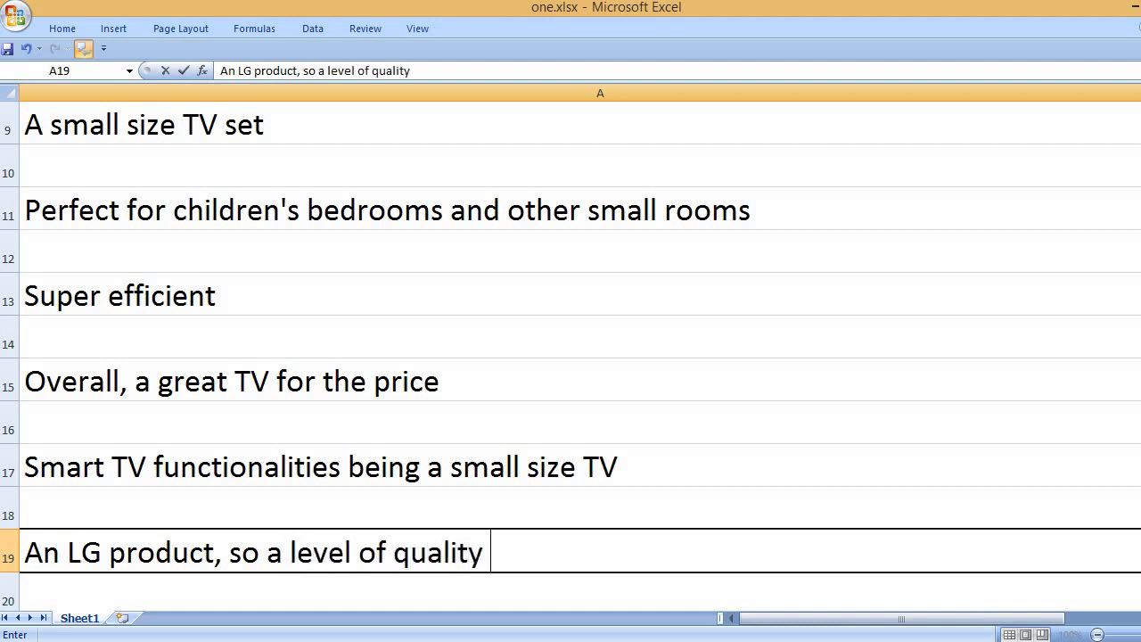
{"action": "type", "text": "is expected."}
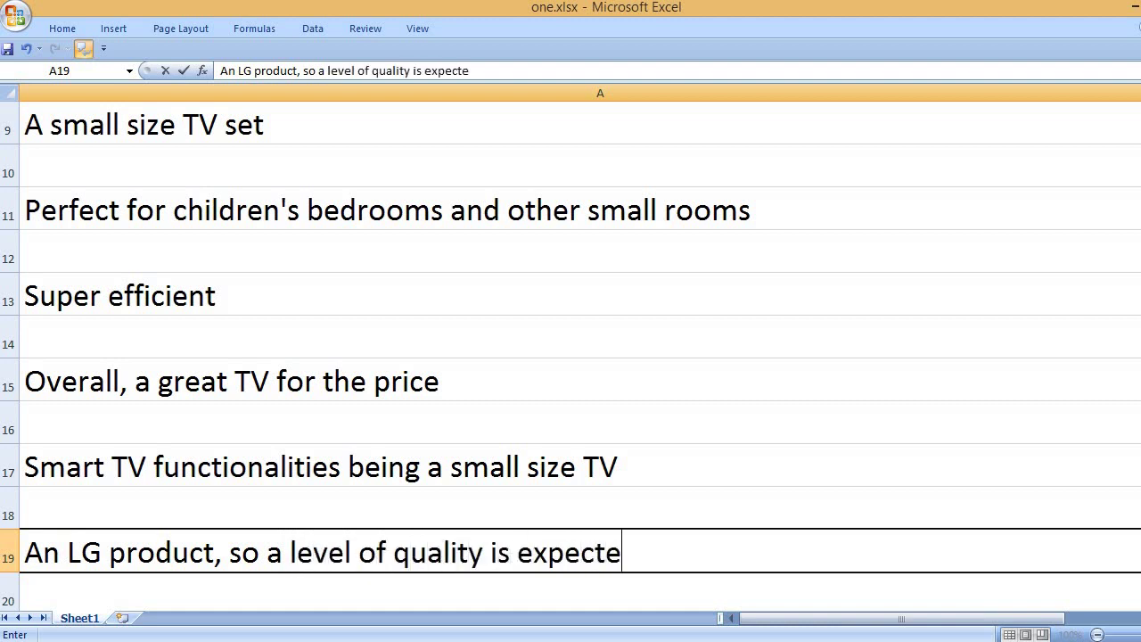
{"action": "key", "text": "Return"}
{"action": "key", "text": "Return"}
{"action": "type", "text": "Easy "}
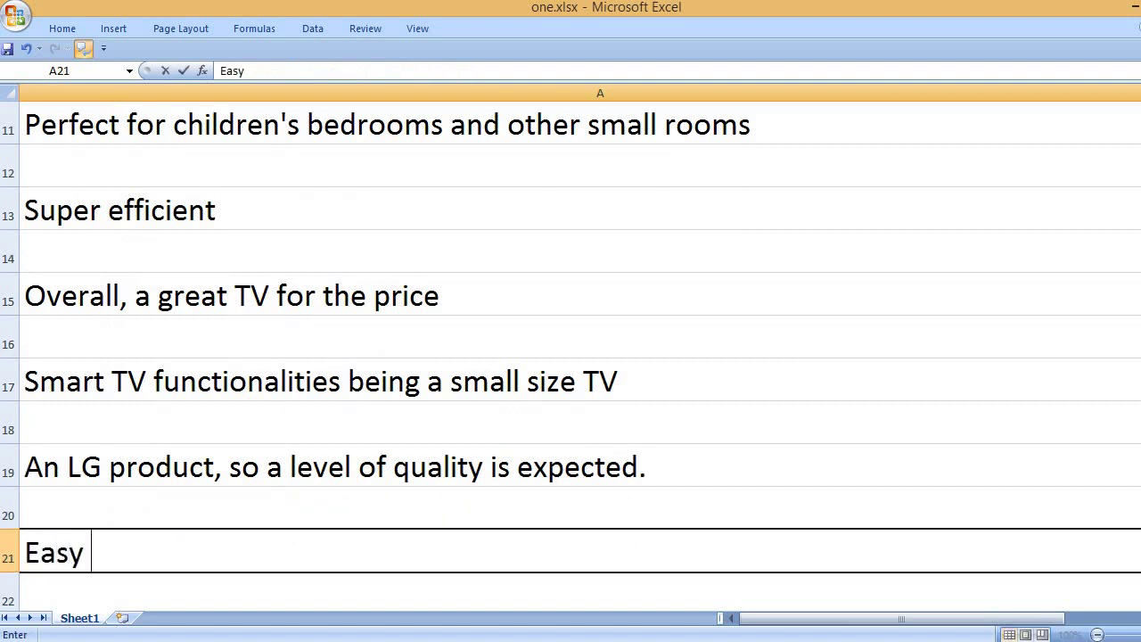
{"action": "type", "text": "to install "}
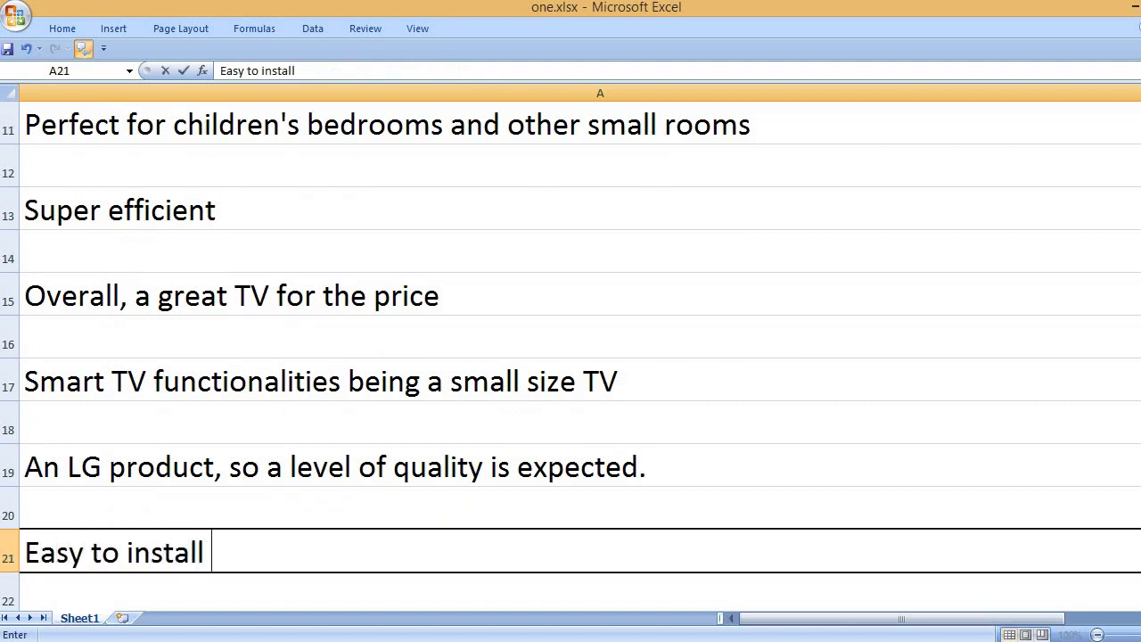
{"action": "type", "text": "on a wall"}
{"action": "key", "text": "Return"}
{"action": "key", "text": "Return"}
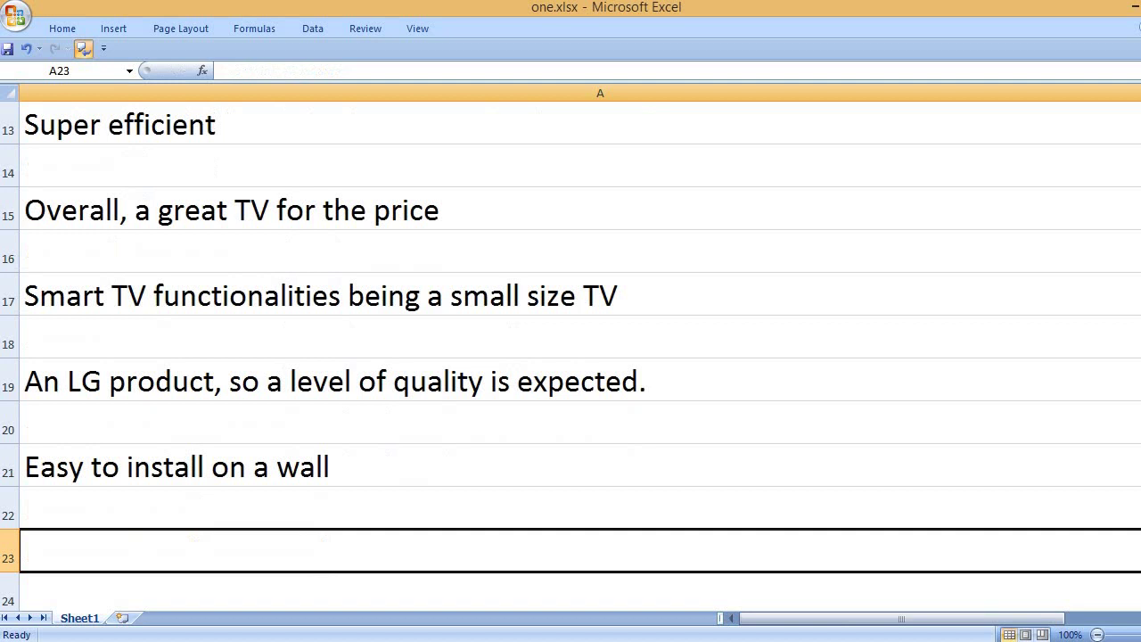
{"action": "type", "text": "The remote "}
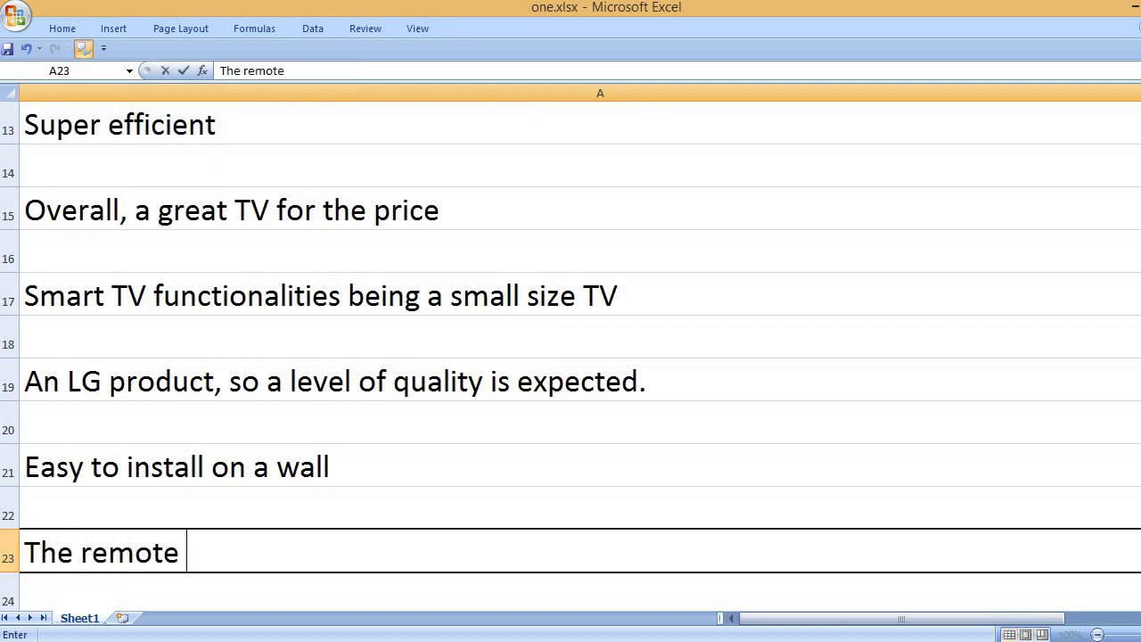
{"action": "type", "text": "control works p"}
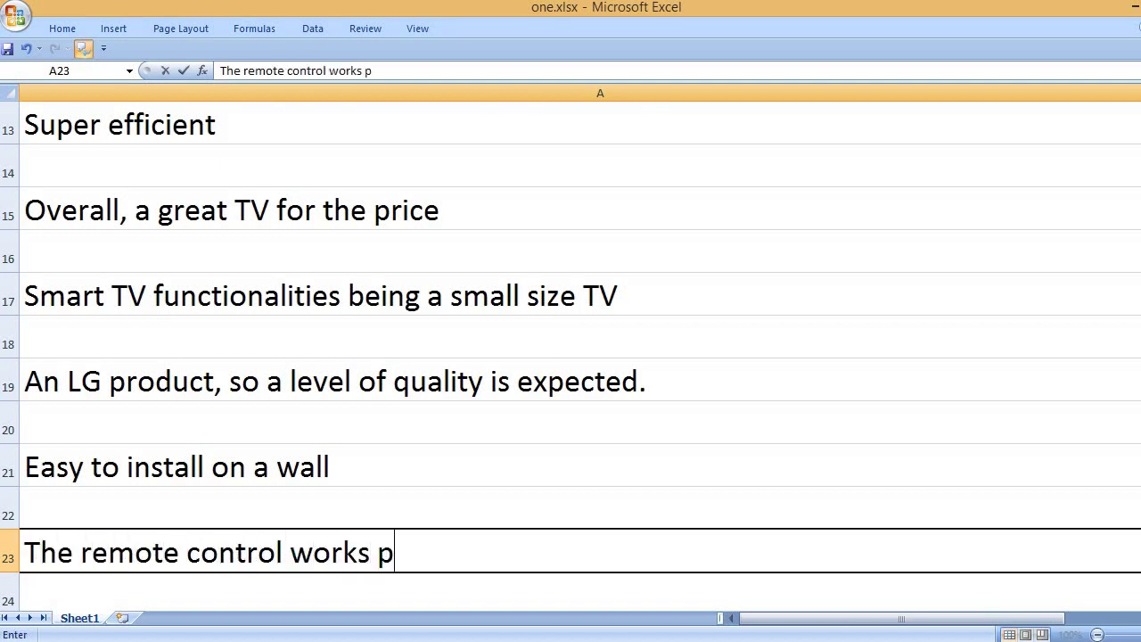
{"action": "type", "text": "erfectly"}
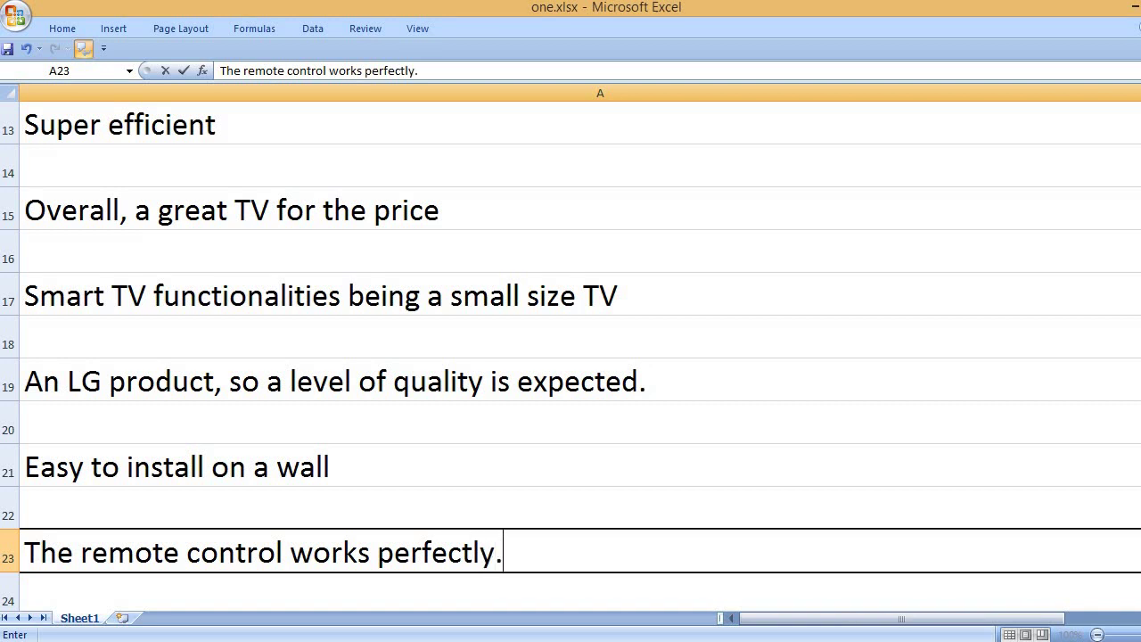
{"action": "type", "text": "."}
- Add the CONS heading with the missing owner's manual complaint, then type the KEY FEATURES heading
{"action": "key", "text": "Return"}
{"action": "key", "text": "Return"}
{"action": "type", "text": "CONS"}
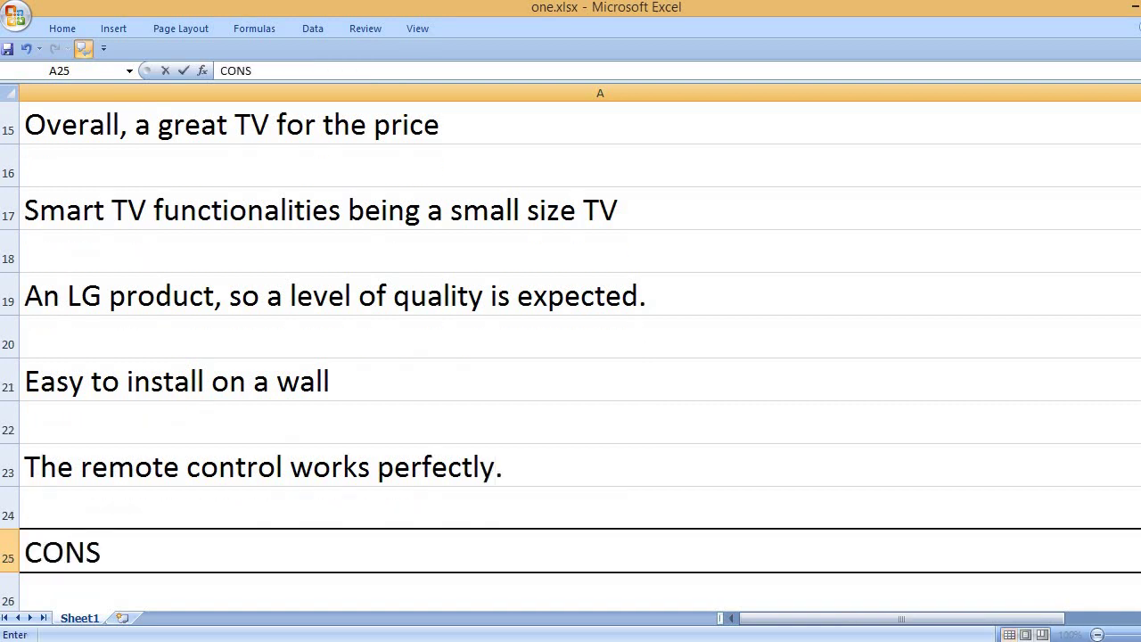
{"action": "key", "text": "Return"}
{"action": "key", "text": "Return"}
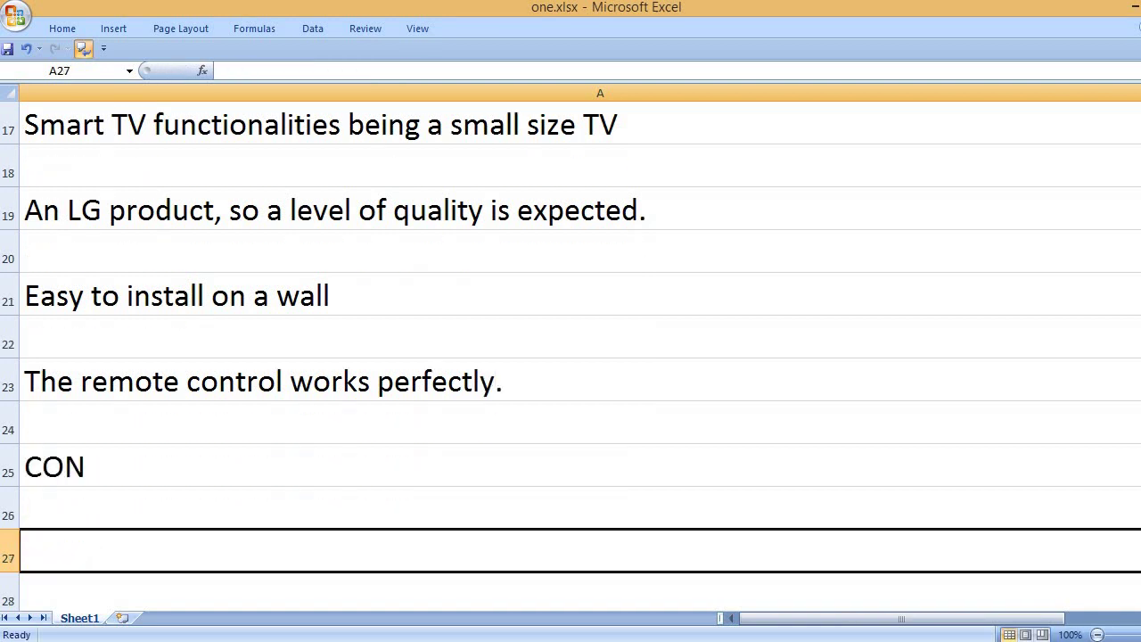
{"action": "type", "text": "Some us"}
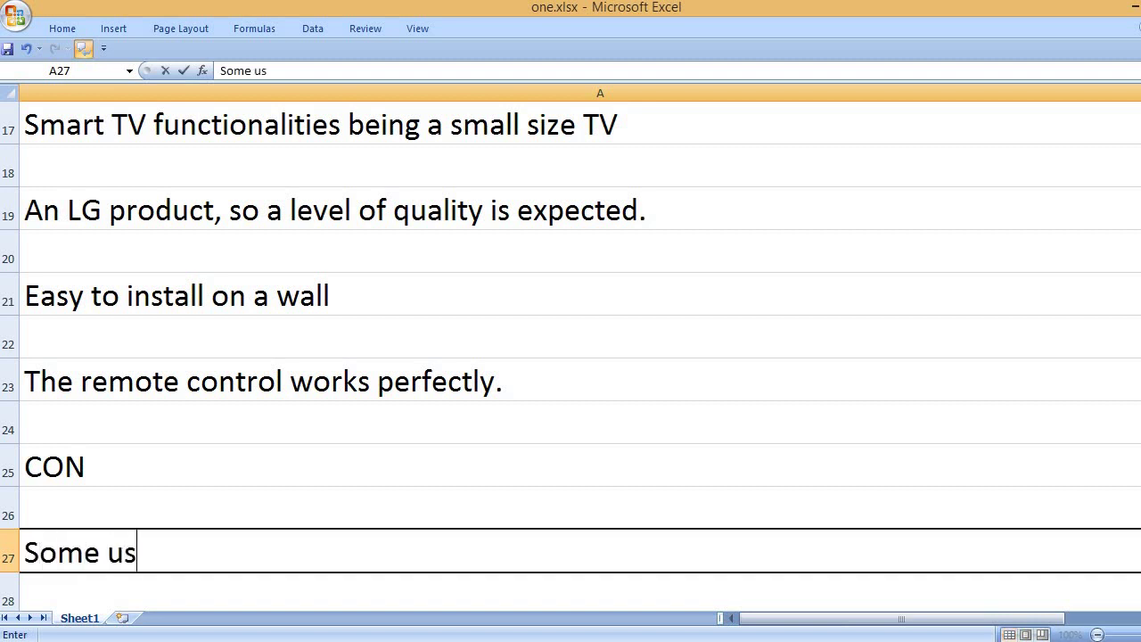
{"action": "type", "text": "ers complain"}
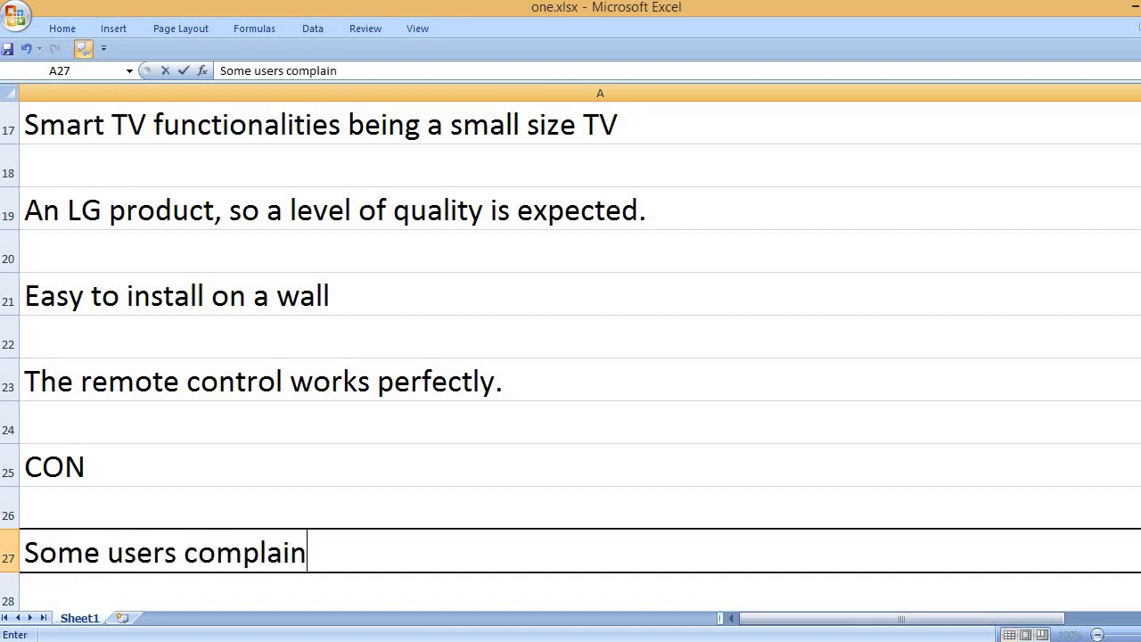
{"action": "type", "text": "ed that the"}
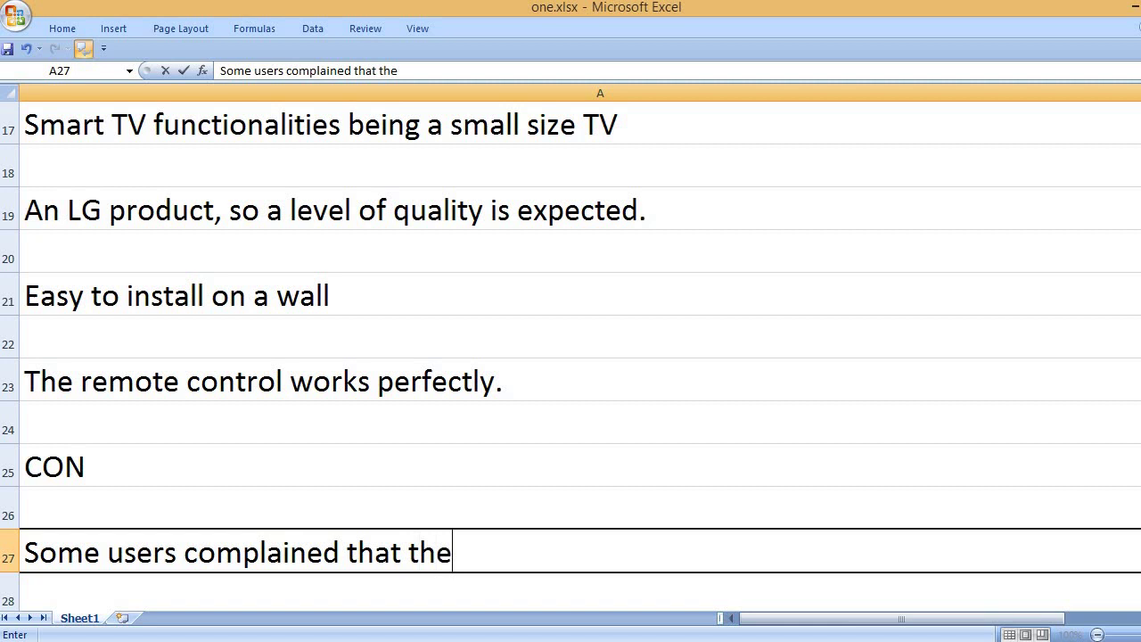
{"action": "type", "text": " owner'"}
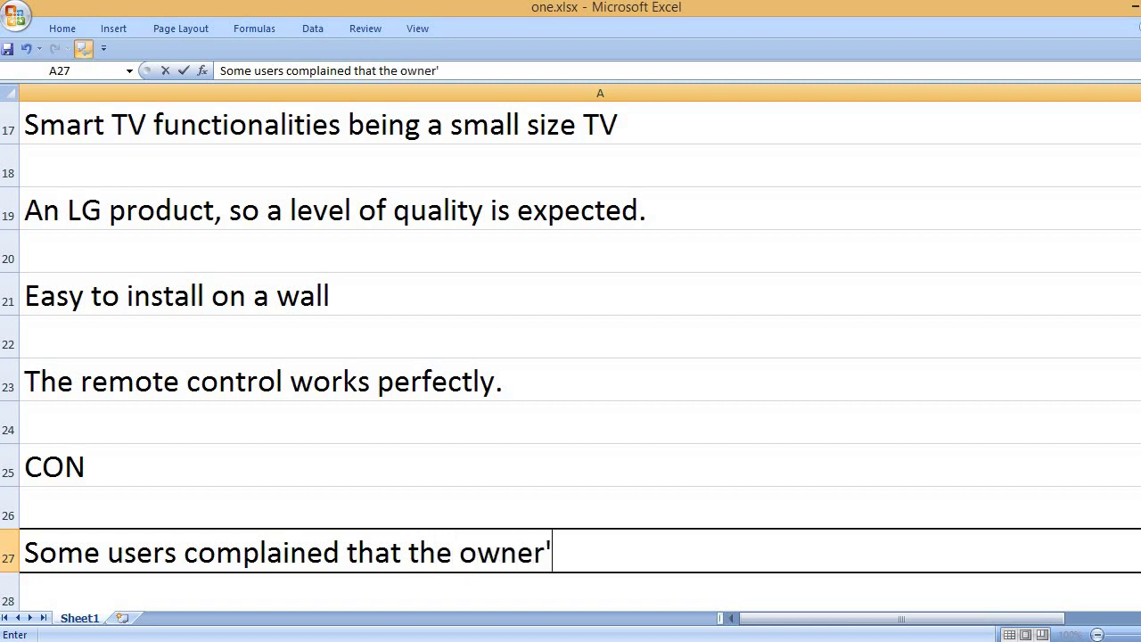
{"action": "type", "text": "s manual wa"}
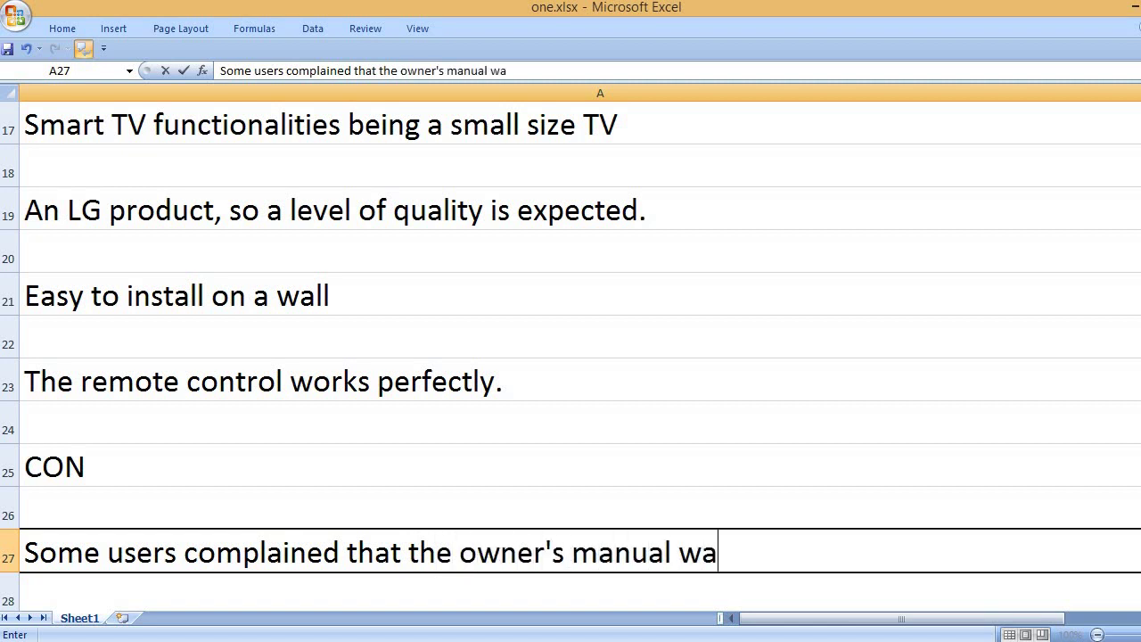
{"action": "type", "text": "s missing"}
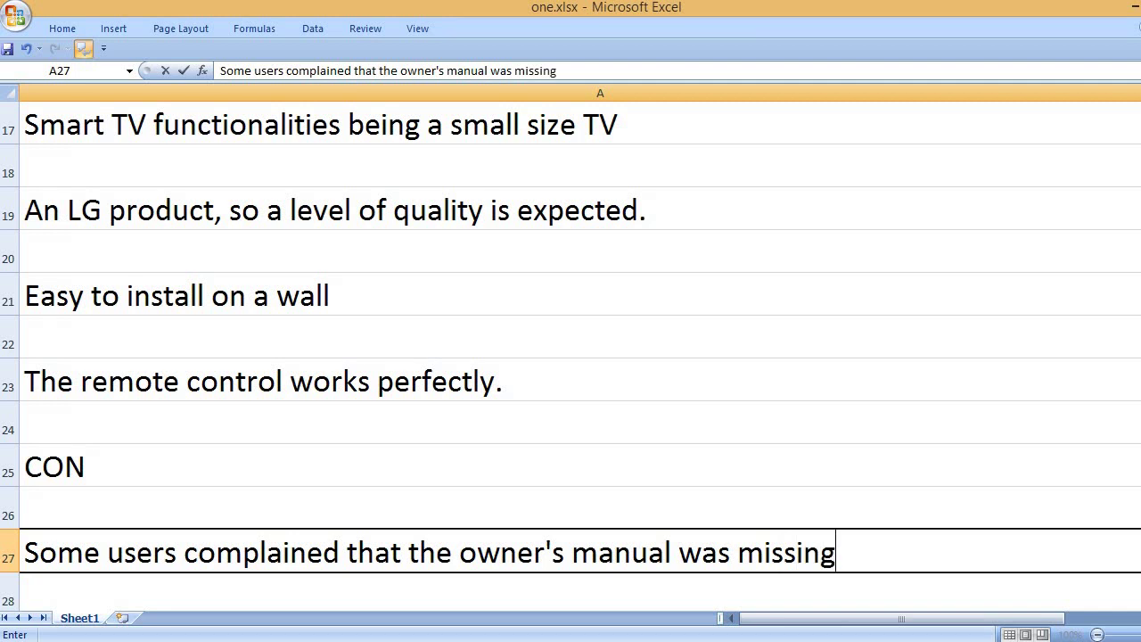
{"action": "key", "text": "Return"}
{"action": "key", "text": "Return"}
{"action": "type", "text": "KEY FEATURES"}
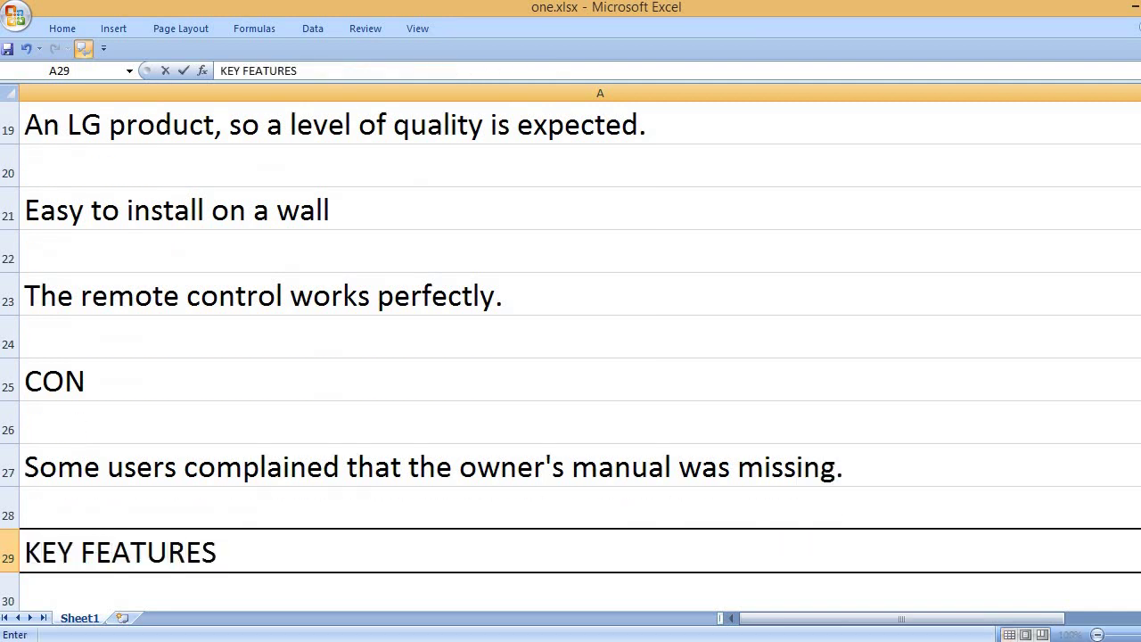
- List 'LCD display technology' and '32-inch display size' as the first key features
{"action": "key", "text": "Return"}
{"action": "key", "text": "Return"}
{"action": "type", "text": "LCD "}
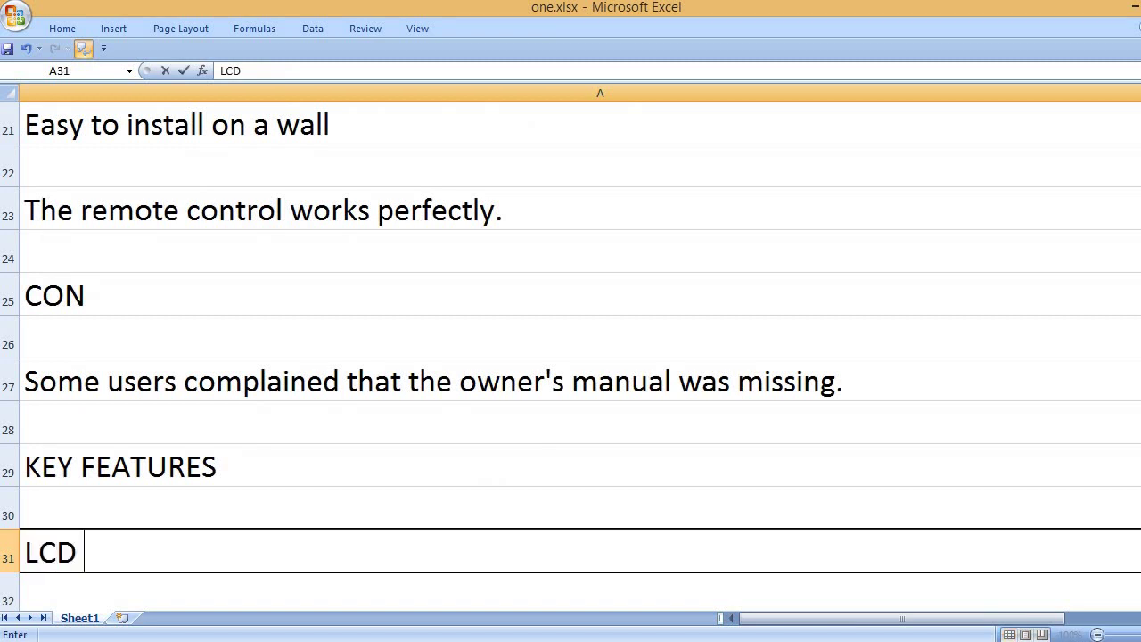
{"action": "type", "text": "display techn"}
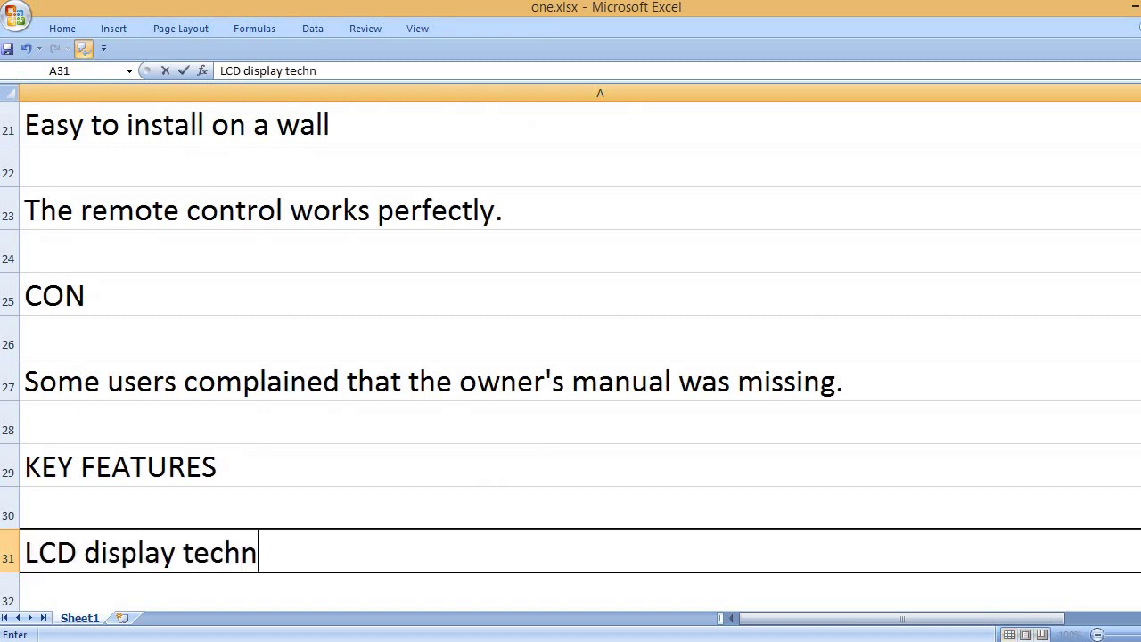
{"action": "type", "text": "ology"}
{"action": "key", "text": "Return"}
{"action": "key", "text": "Return"}
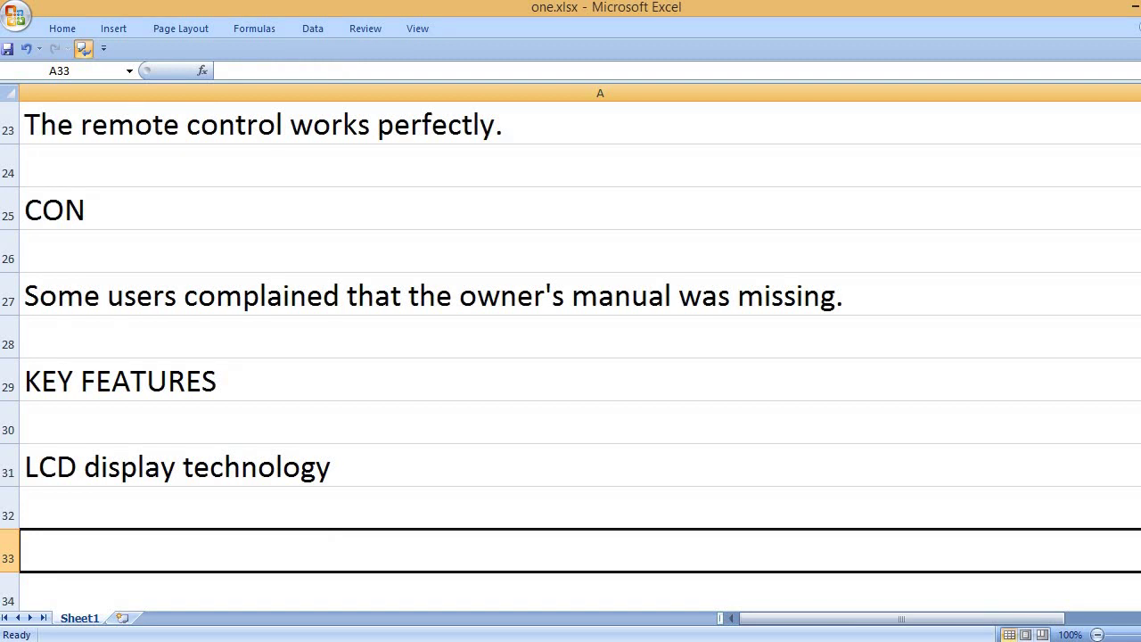
{"action": "type", "text": "3"}
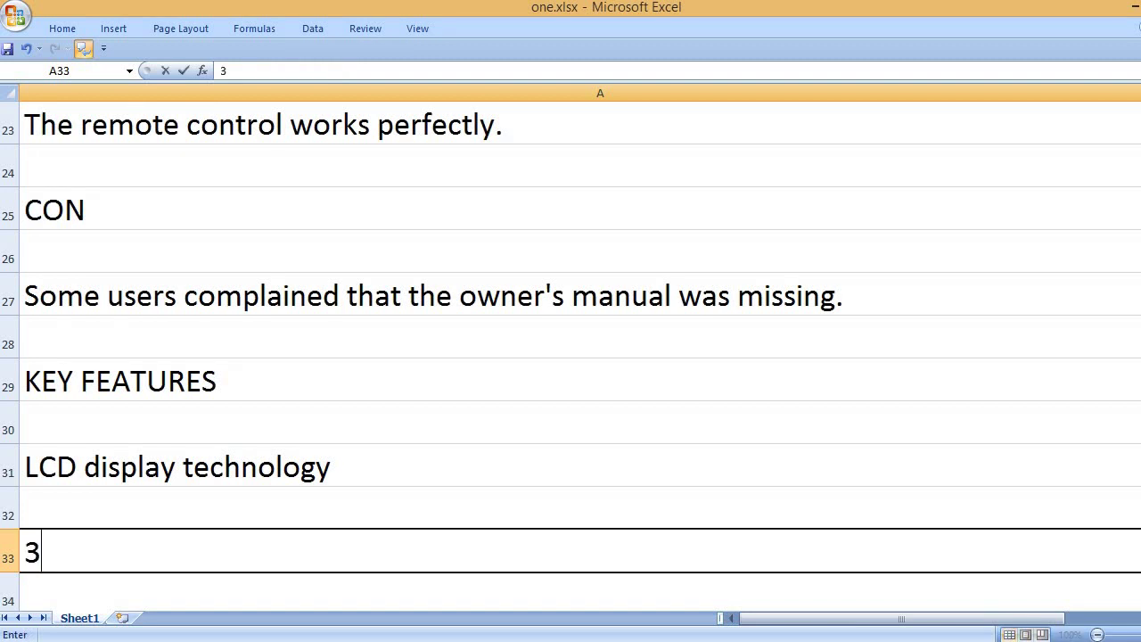
{"action": "type", "text": "2-inch display si"}
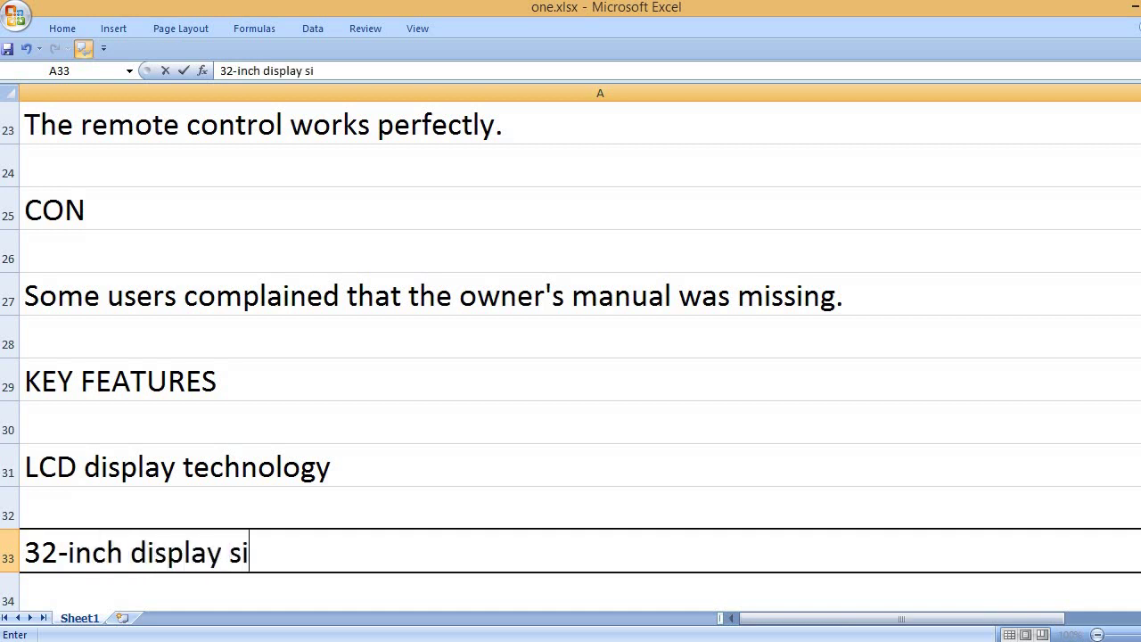
{"action": "type", "text": "ze"}
{"action": "key", "text": "Return"}
{"action": "key", "text": "Return"}
- Add features: Netflix, Disney+, Hulu, YouTube built-in apps, 720p display resolution, and 60 Hz refresh rate
{"action": "type", "text": "Netflix, \"D"}
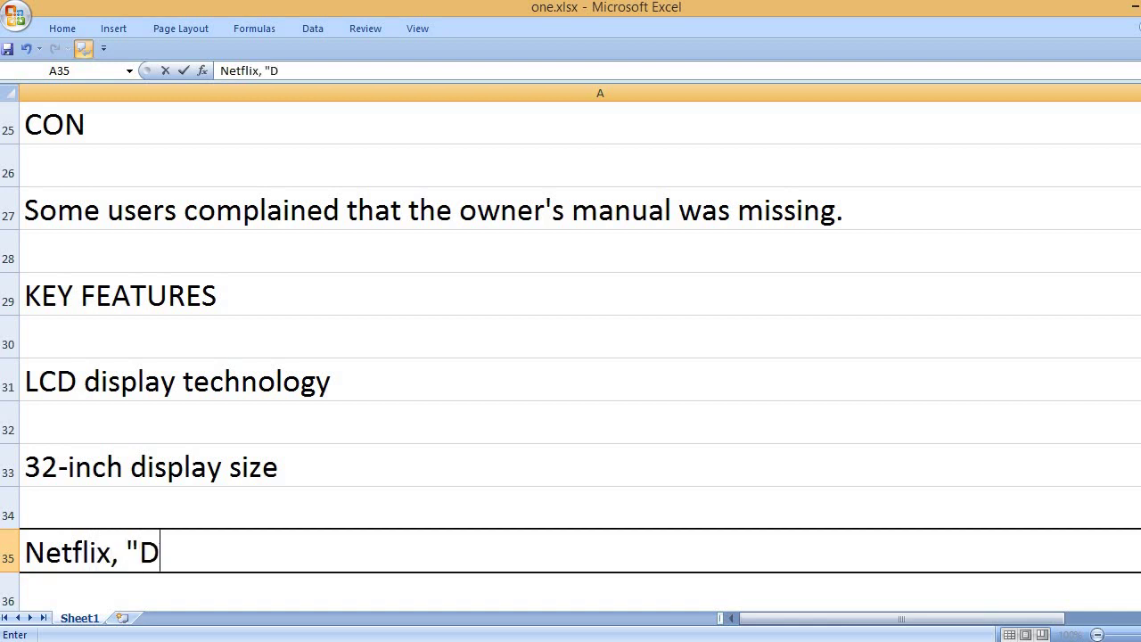
{"action": "key", "text": "BackSpace"}
{"action": "key", "text": "BackSpace"}
{"action": "type", "text": "Disney"}
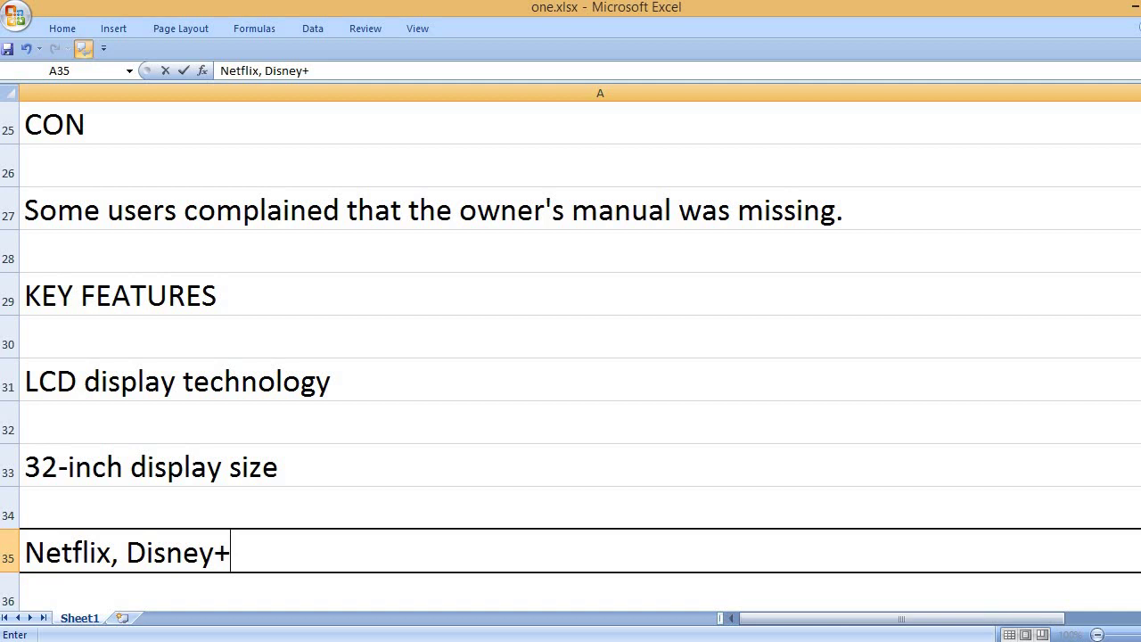
{"action": "type", "text": "+, Hulu, Y"}
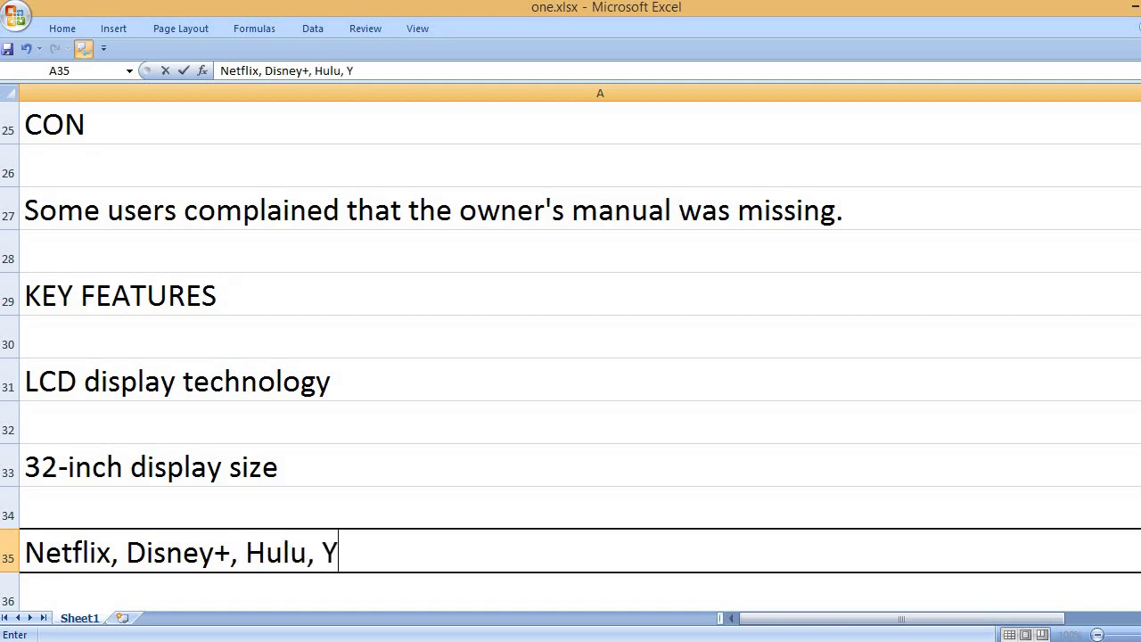
{"action": "type", "text": "ouTube"}
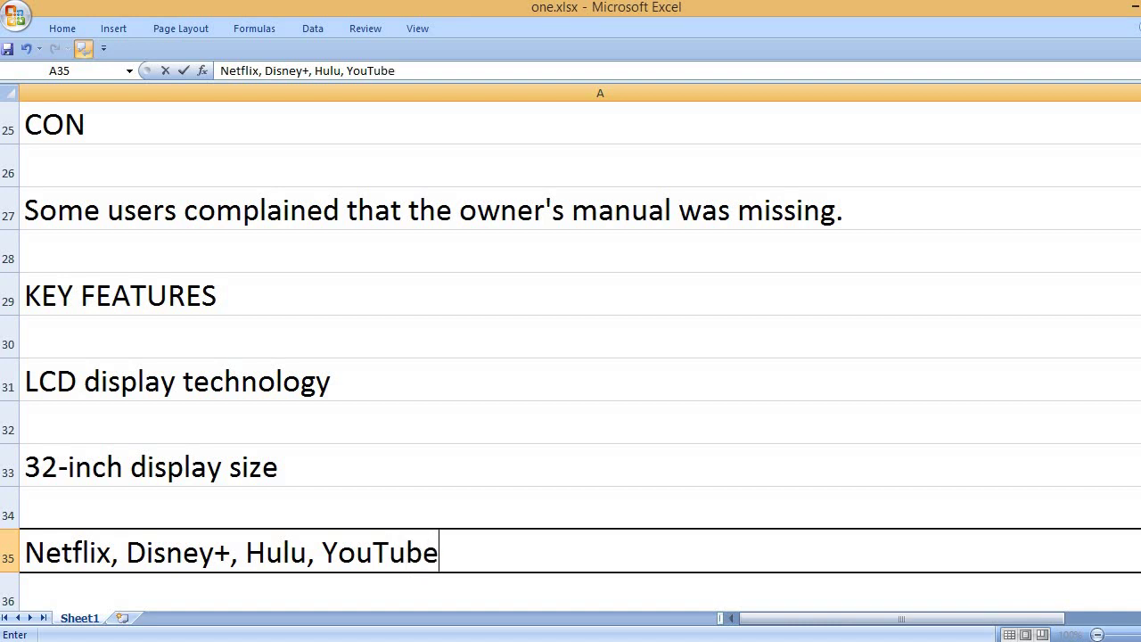
{"action": "type", "text": " and other buil"}
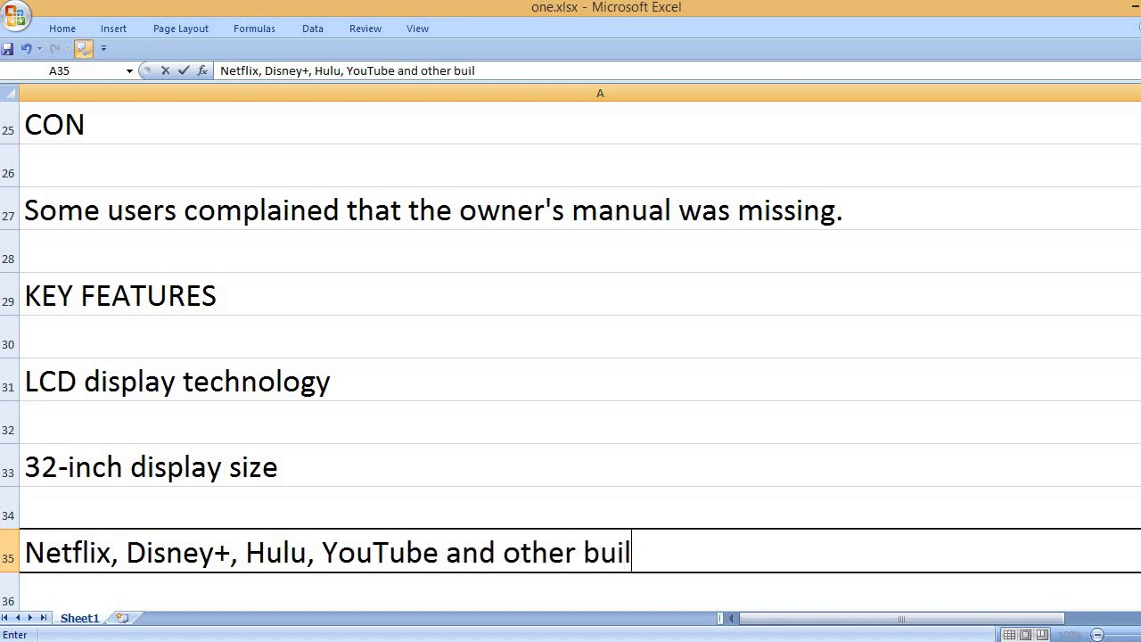
{"action": "type", "text": "t-in apps"}
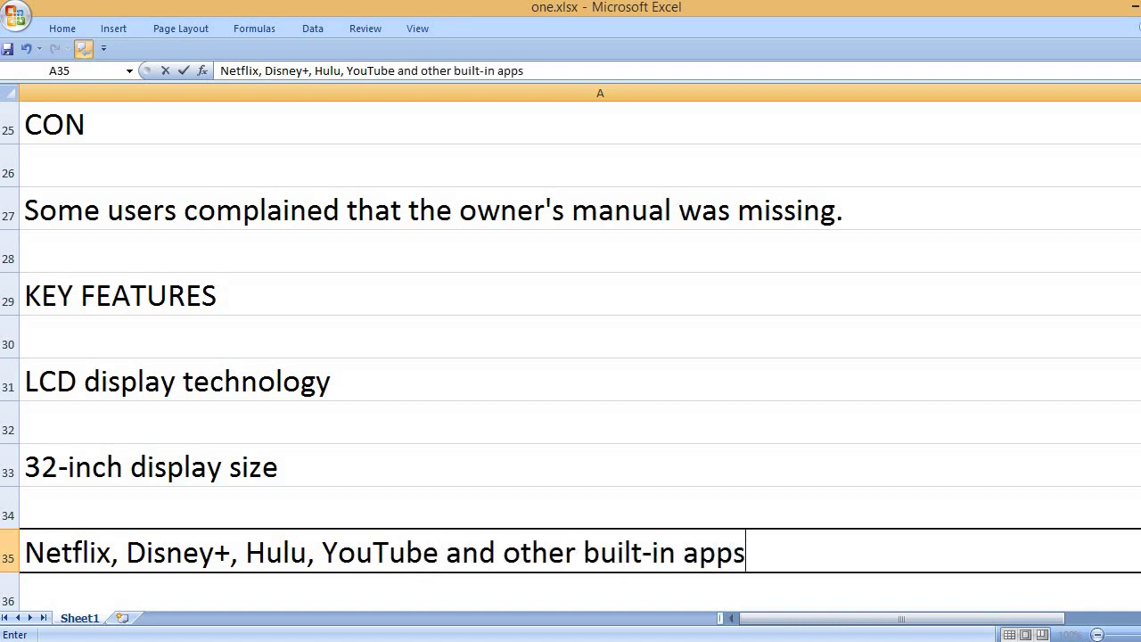
{"action": "key", "text": "Return"}
{"action": "key", "text": "Return"}
{"action": "type", "text": "7"}
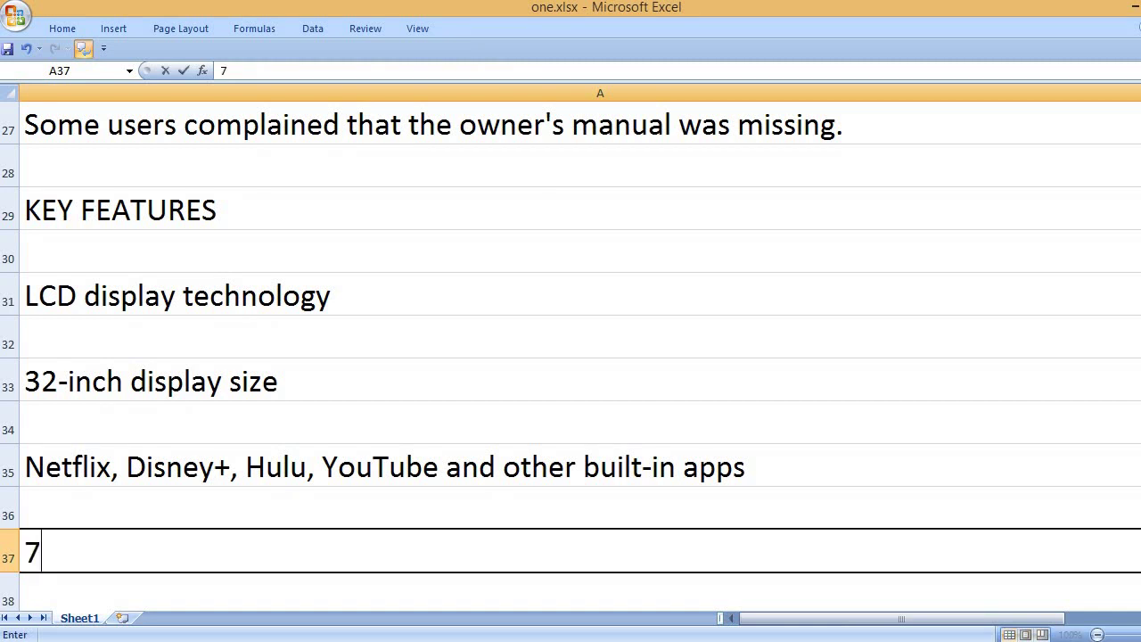
{"action": "type", "text": "20p "}
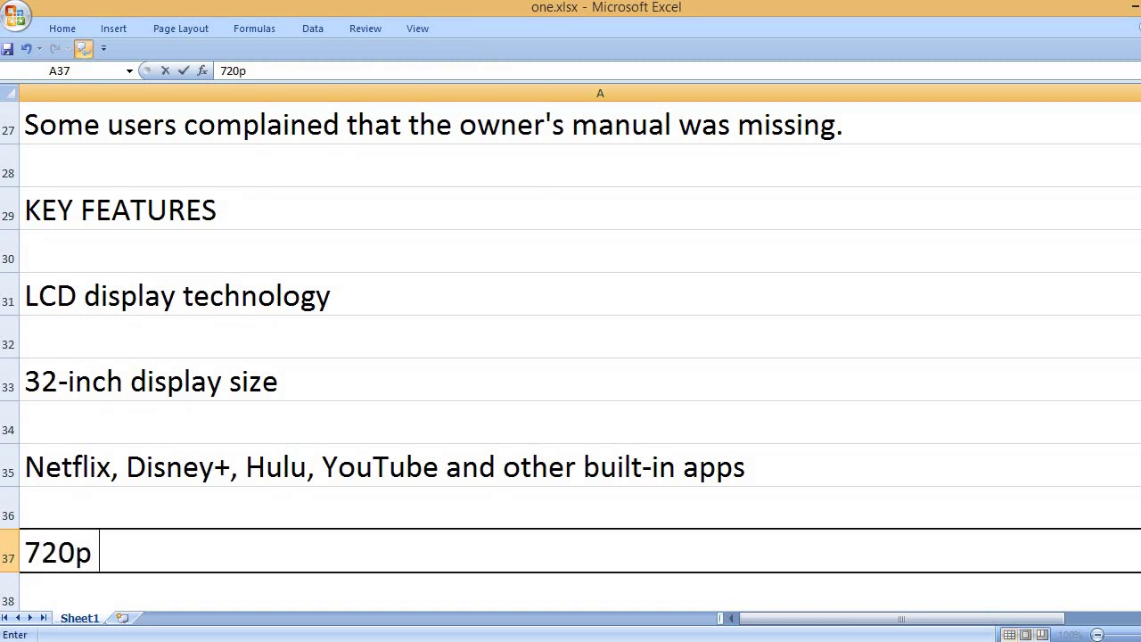
{"action": "type", "text": "display resol"}
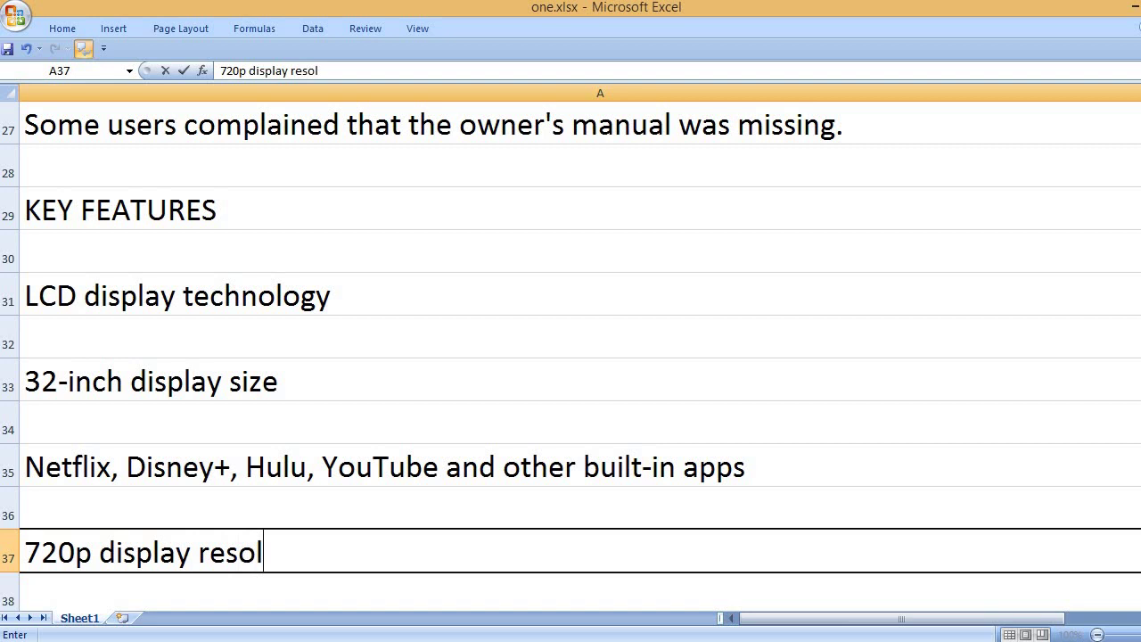
{"action": "type", "text": "ution"}
{"action": "key", "text": "Return"}
{"action": "key", "text": "Return"}
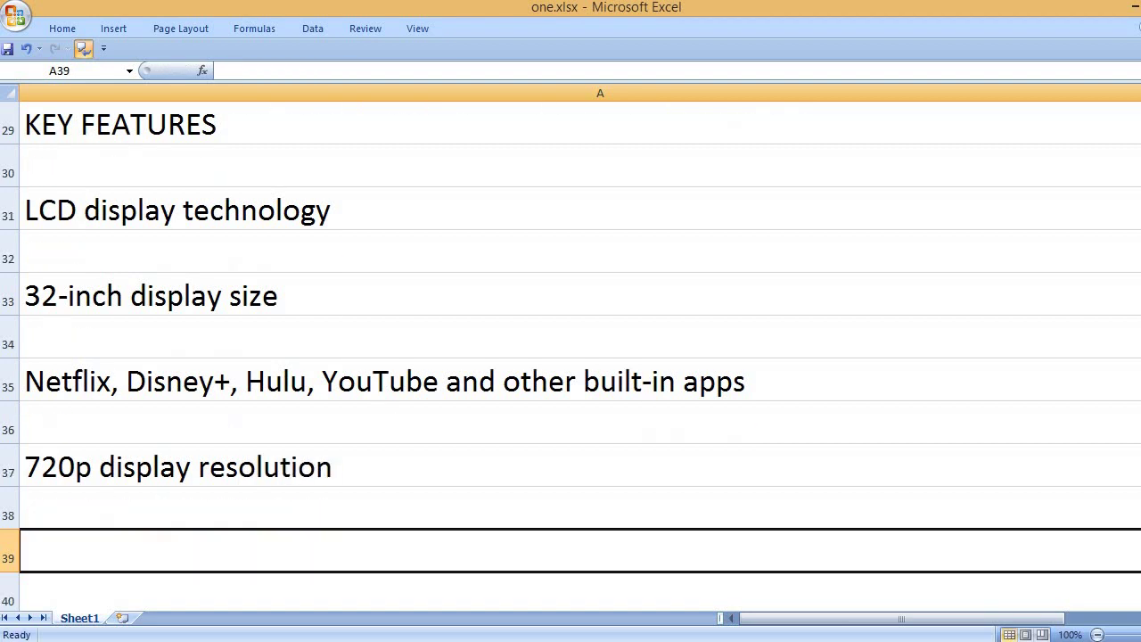
{"action": "type", "text": "60 Hz "}
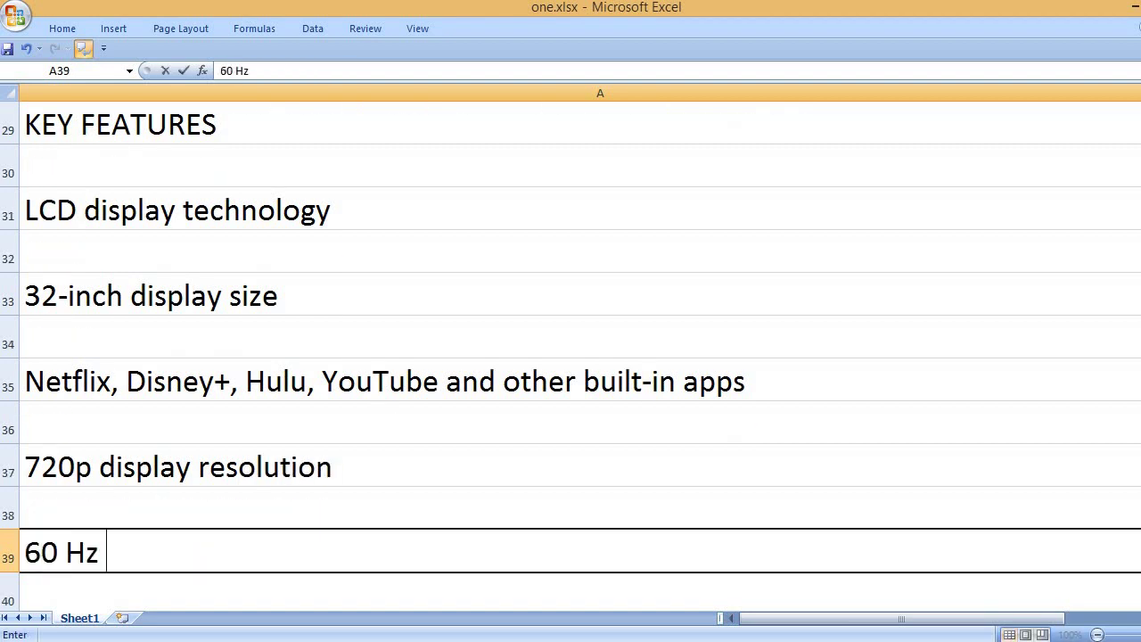
{"action": "type", "text": "refresh rate"}
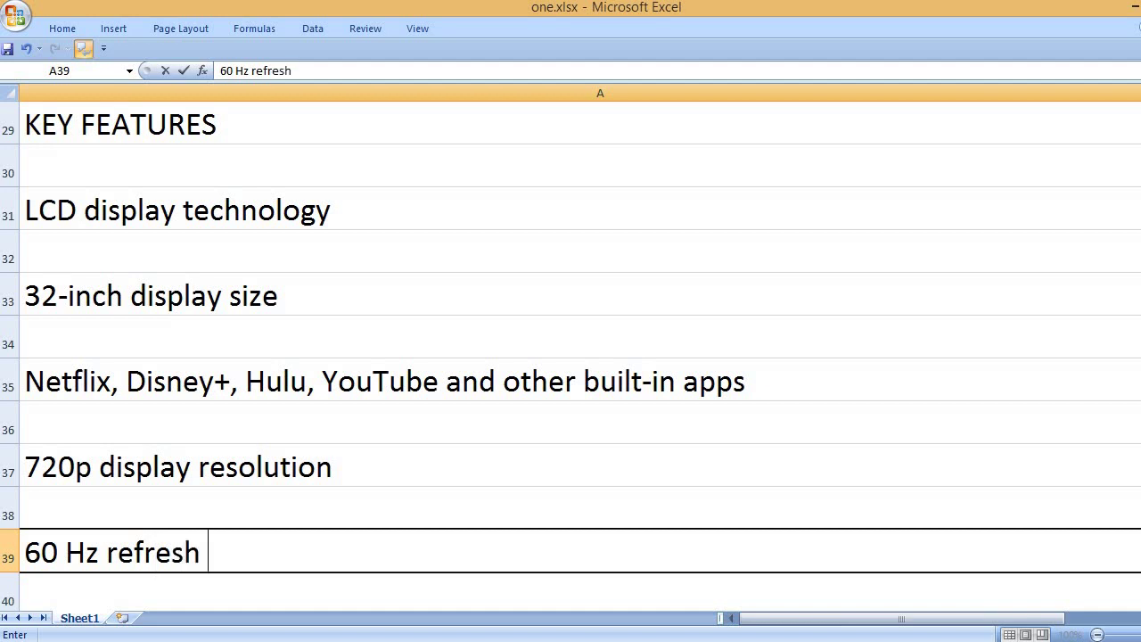
{"action": "key", "text": "Return"}
{"action": "key", "text": "Return"}
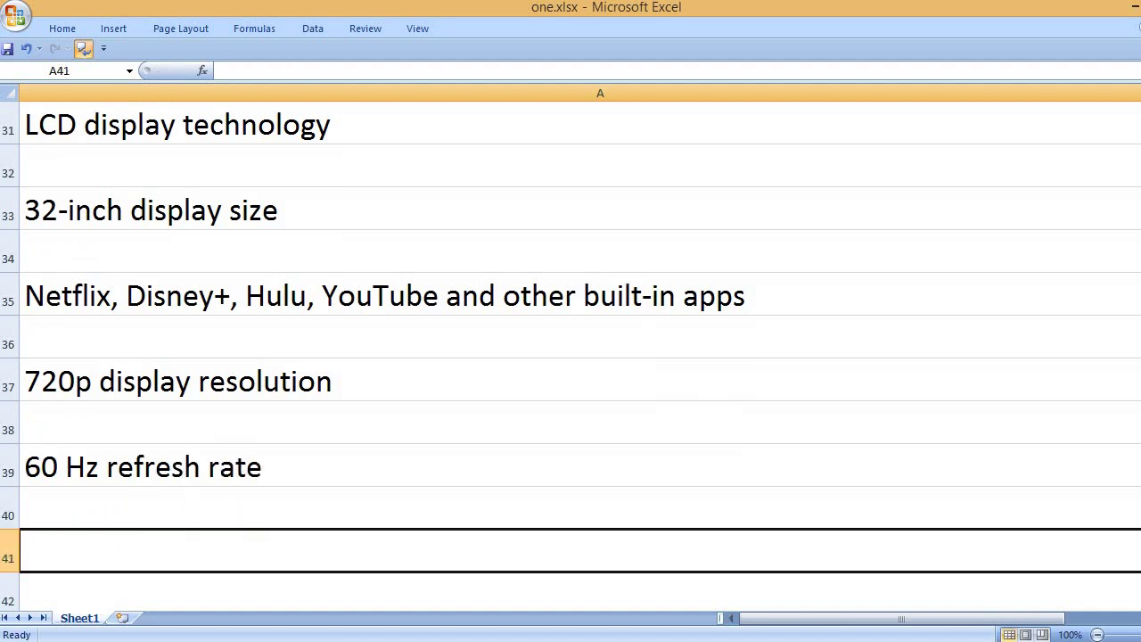
- Add TV stand included, Quad core processor, HDR10 and HLG, Google Assistant and Alexa, LG channels, and connection ports
{"action": "type", "text": "TV stand"}
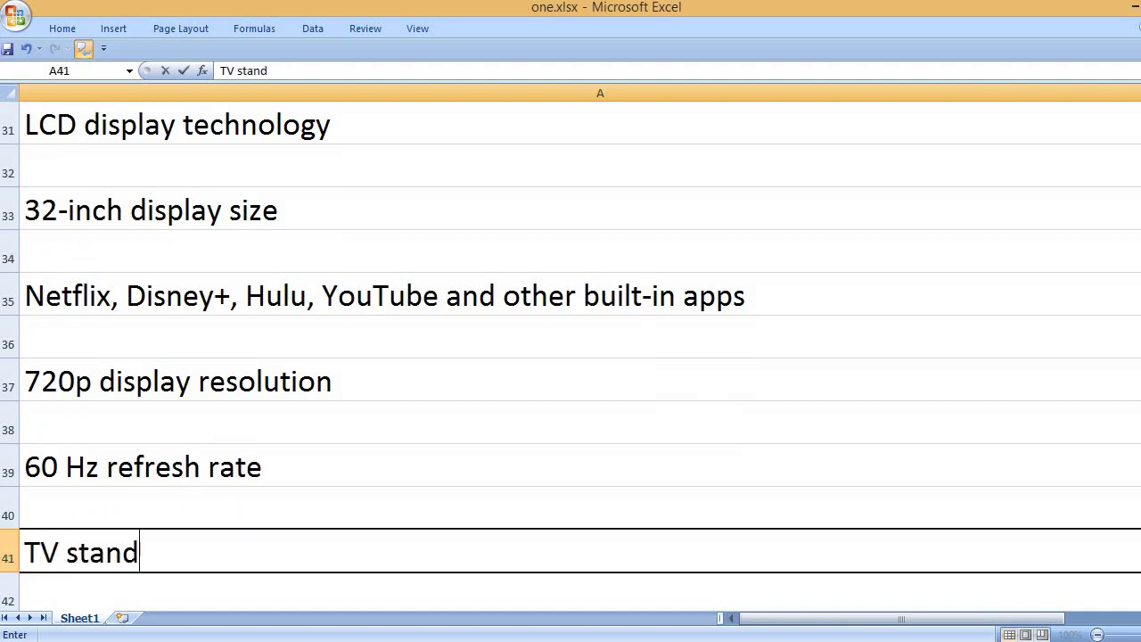
{"action": "type", "text": " included"}
{"action": "key", "text": "Return"}
{"action": "key", "text": "Return"}
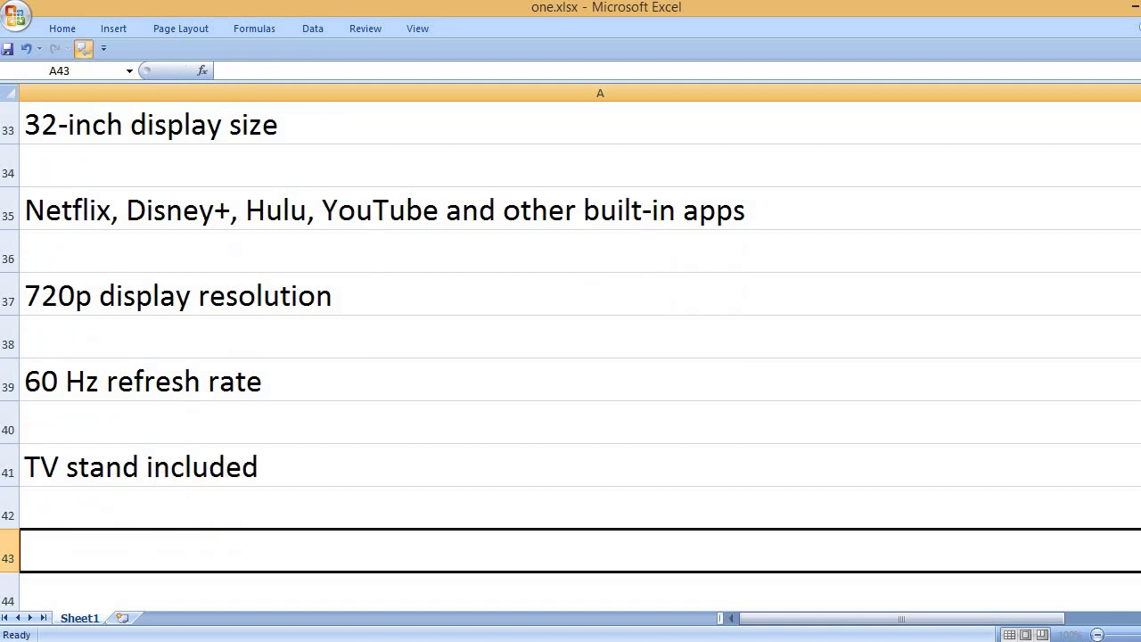
{"action": "type", "text": "Quad co"}
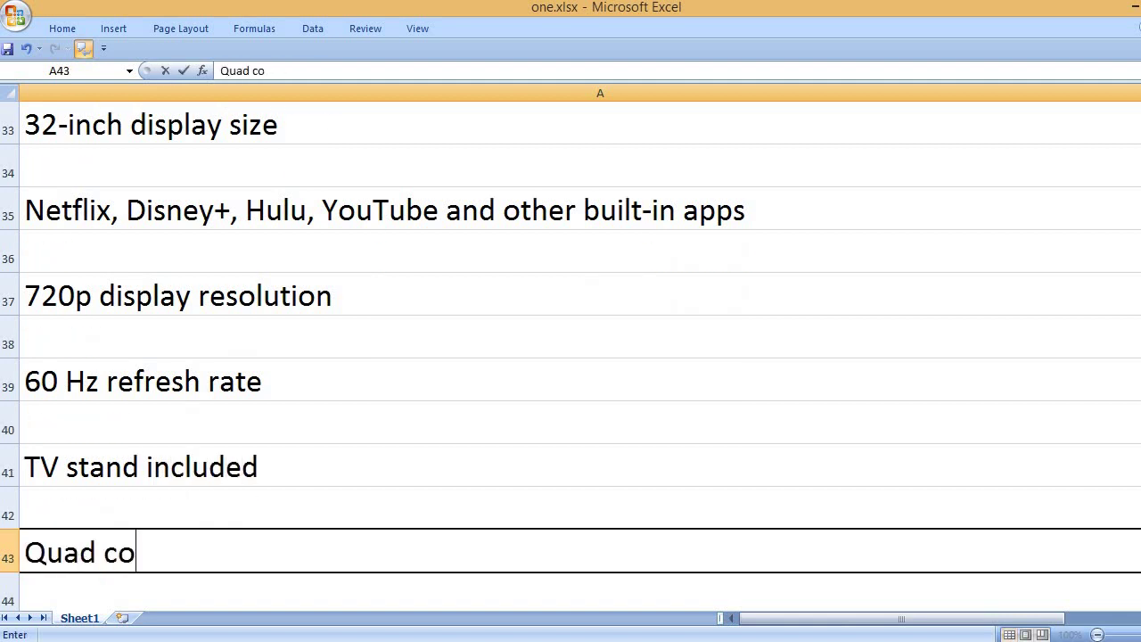
{"action": "type", "text": "re processor"}
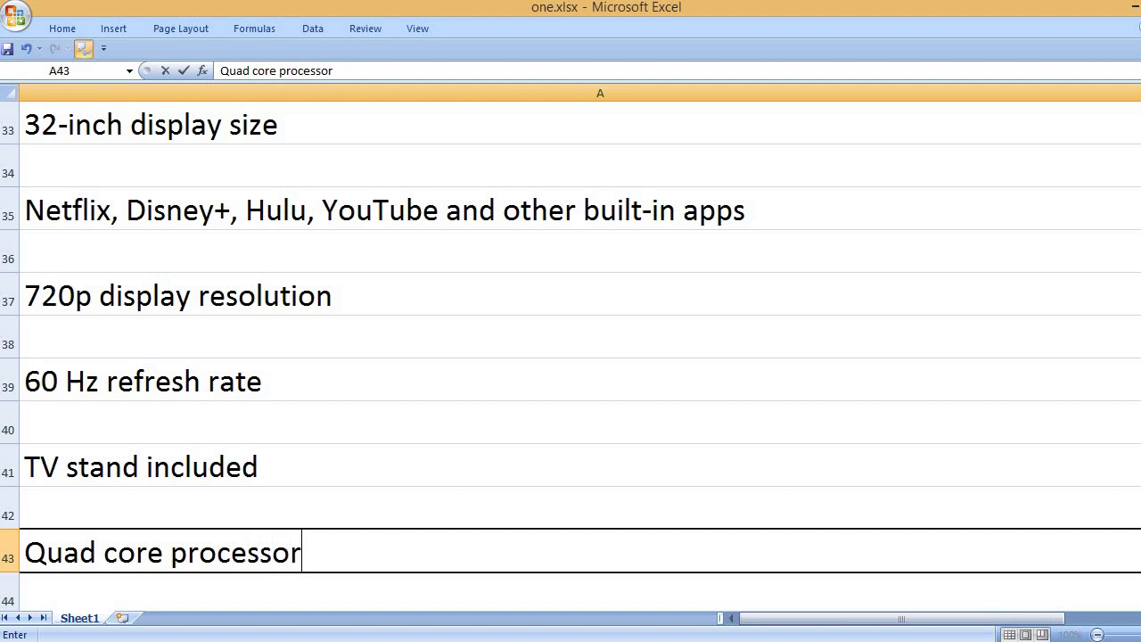
{"action": "key", "text": "Return"}
{"action": "key", "text": "Return"}
{"action": "type", "text": "HDR1"}
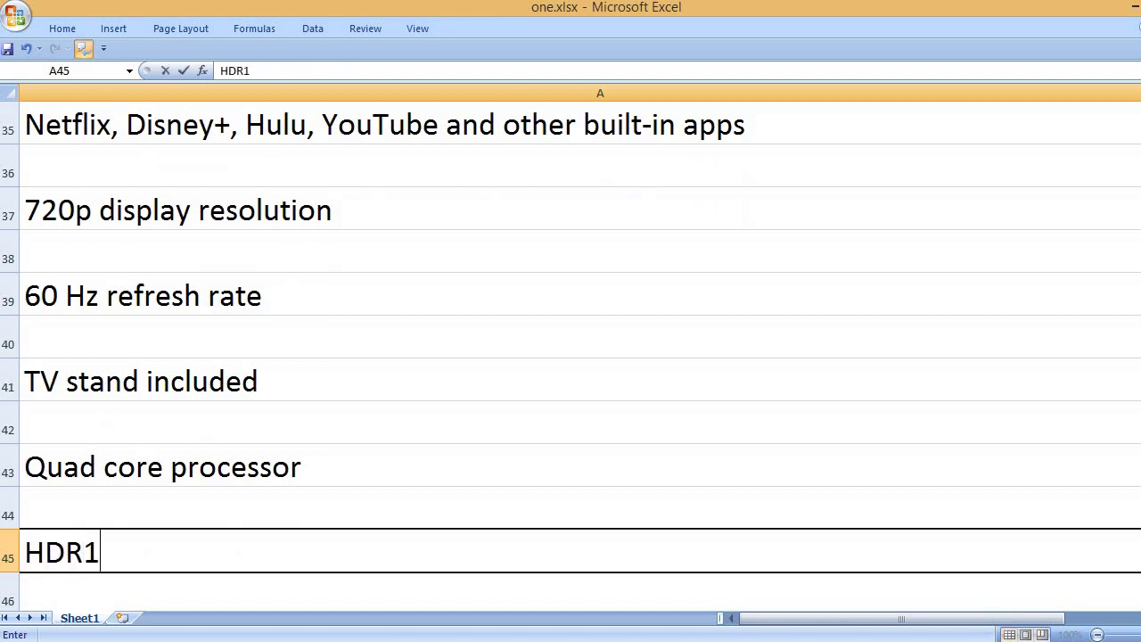
{"action": "type", "text": "0 and HL"}
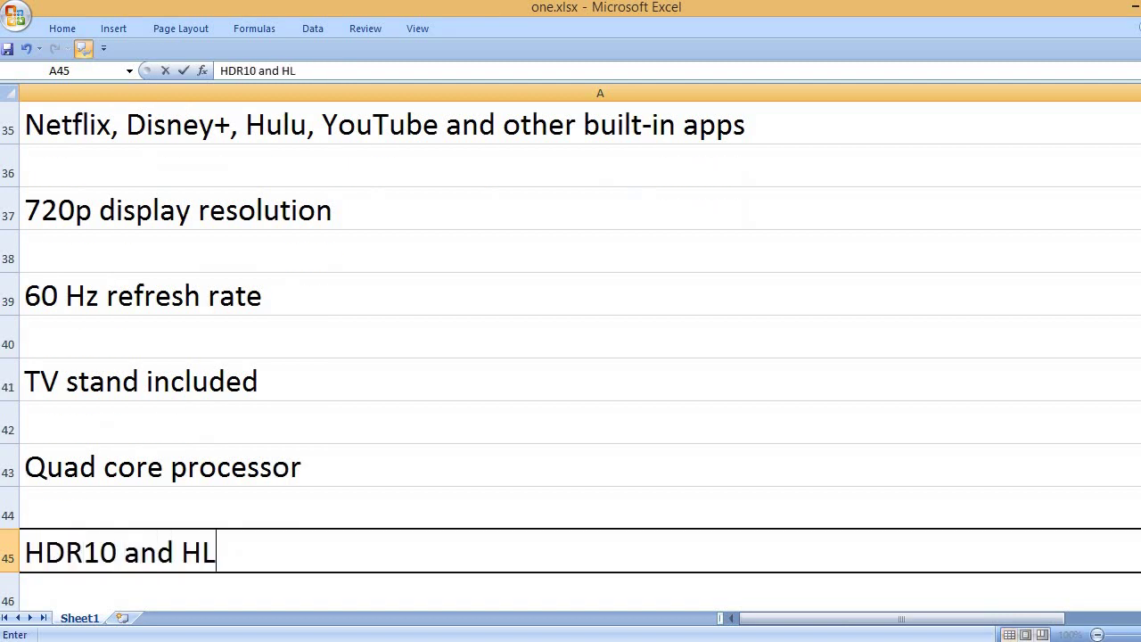
{"action": "type", "text": "G"}
{"action": "key", "text": "Return"}
{"action": "key", "text": "Return"}
{"action": "type", "text": "Go"}
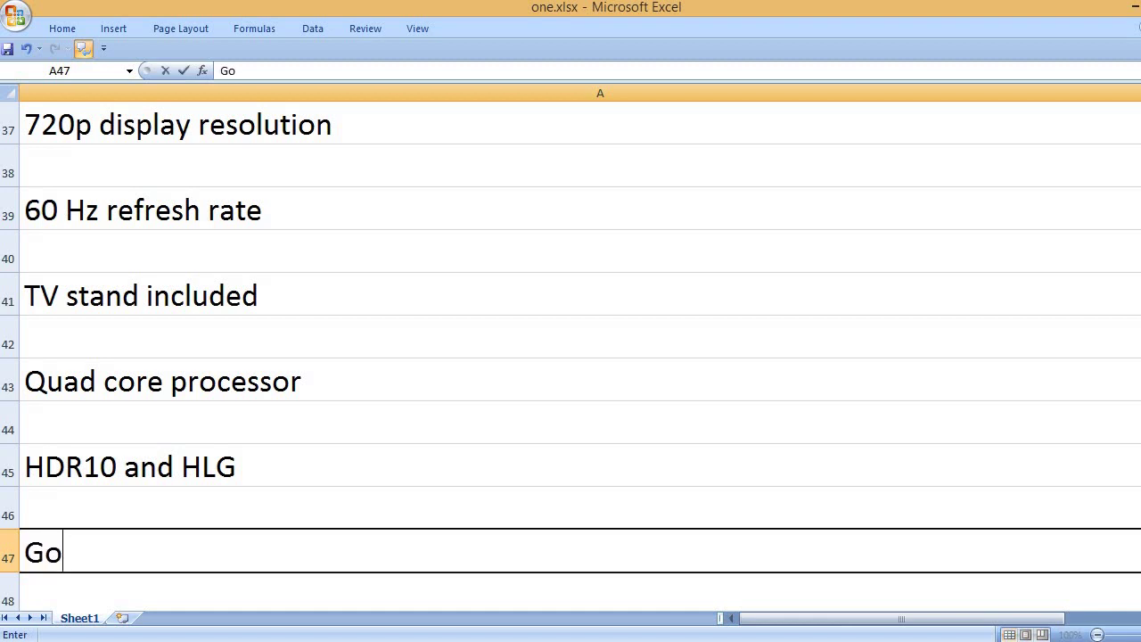
{"action": "type", "text": "ogle Assist"}
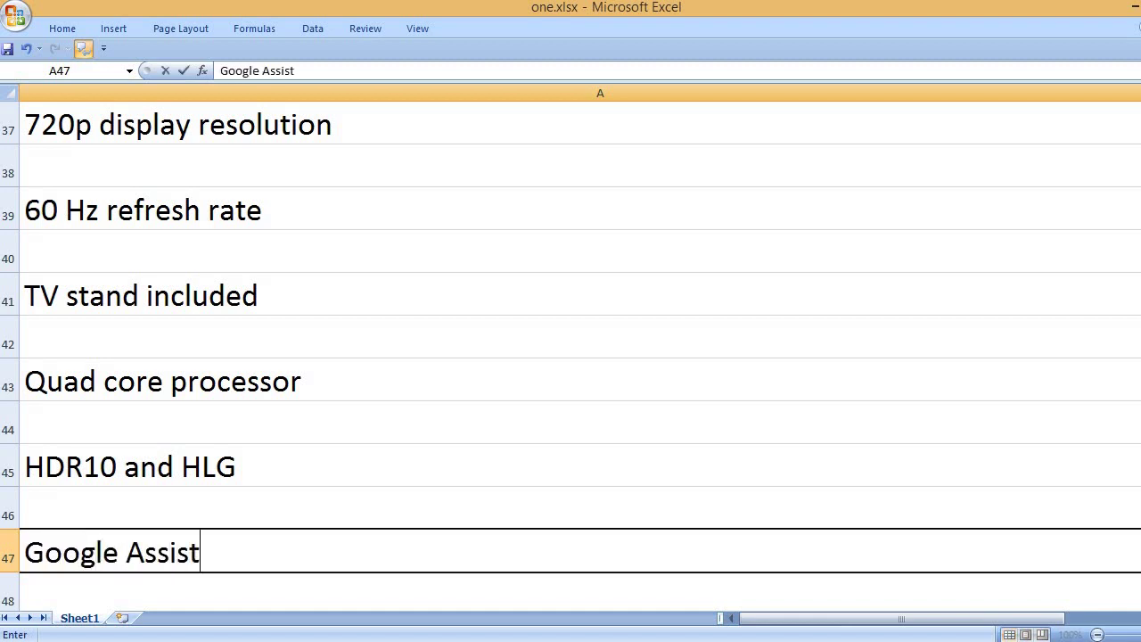
{"action": "type", "text": "ant and Al"}
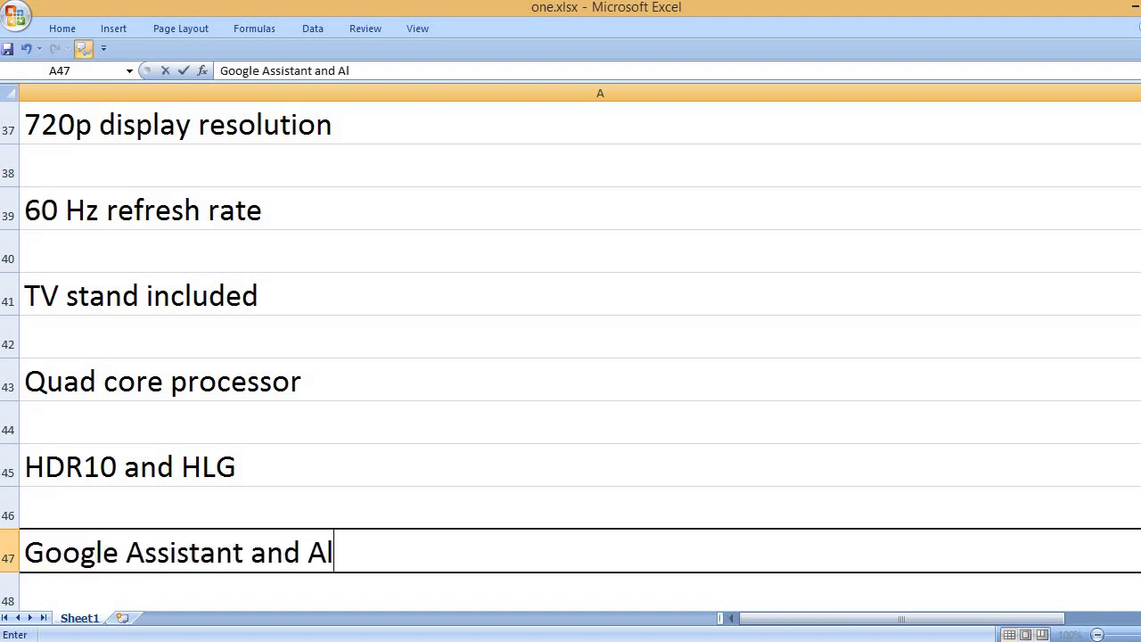
{"action": "type", "text": "exa"}
{"action": "key", "text": "Return"}
{"action": "key", "text": "Return"}
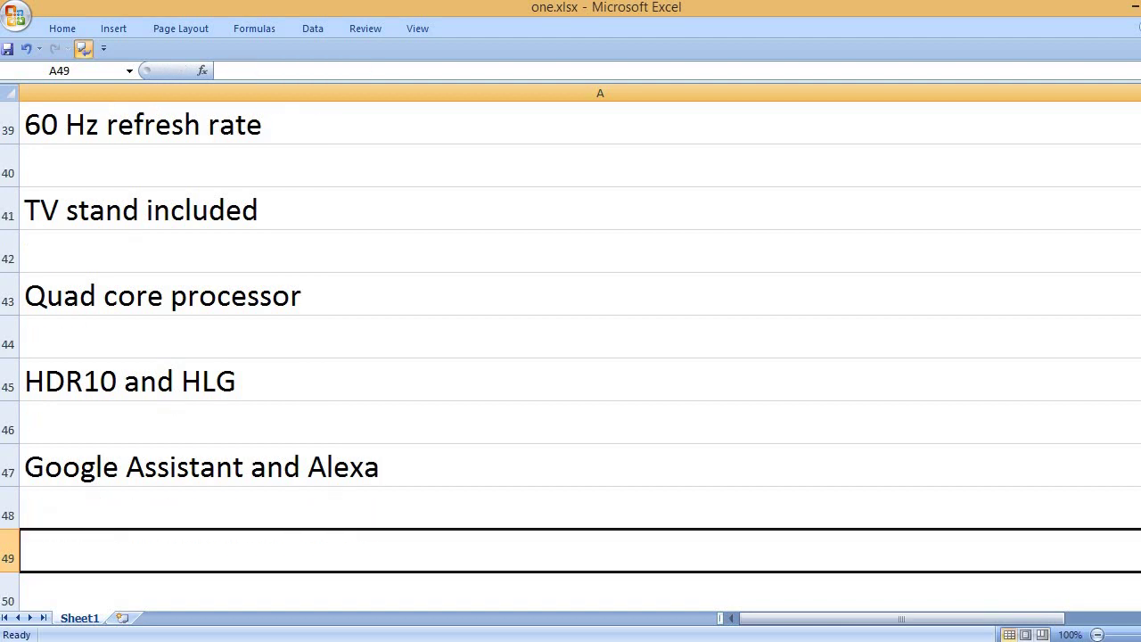
{"action": "type", "text": "LG ch"}
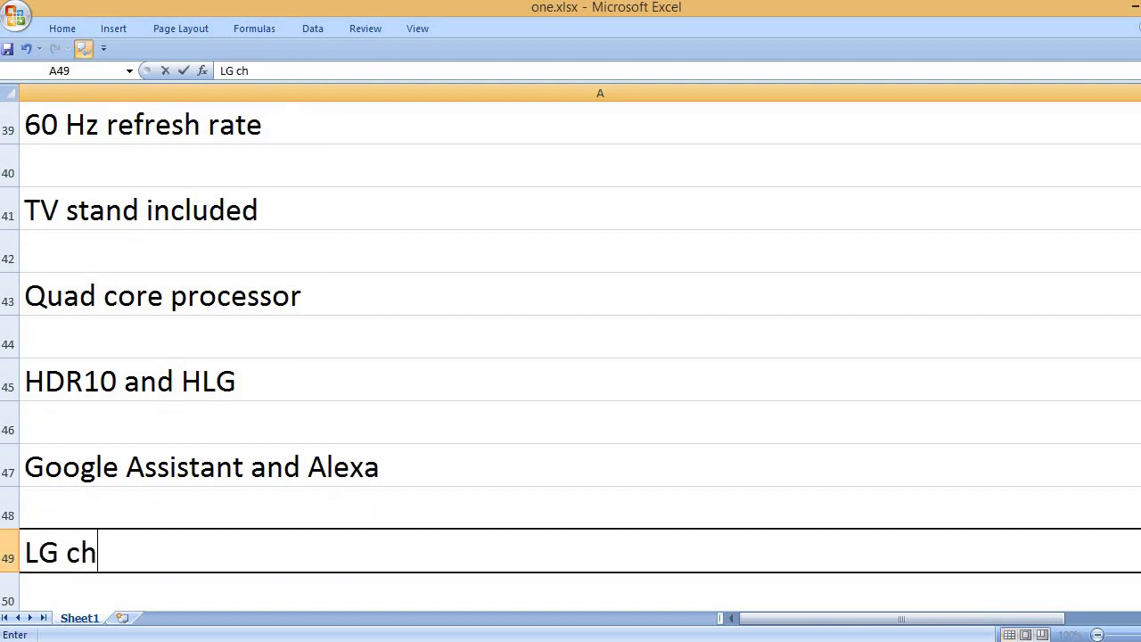
{"action": "type", "text": "annels"}
{"action": "key", "text": "Return"}
{"action": "key", "text": "Return"}
{"action": "type", "text": "Wi"}
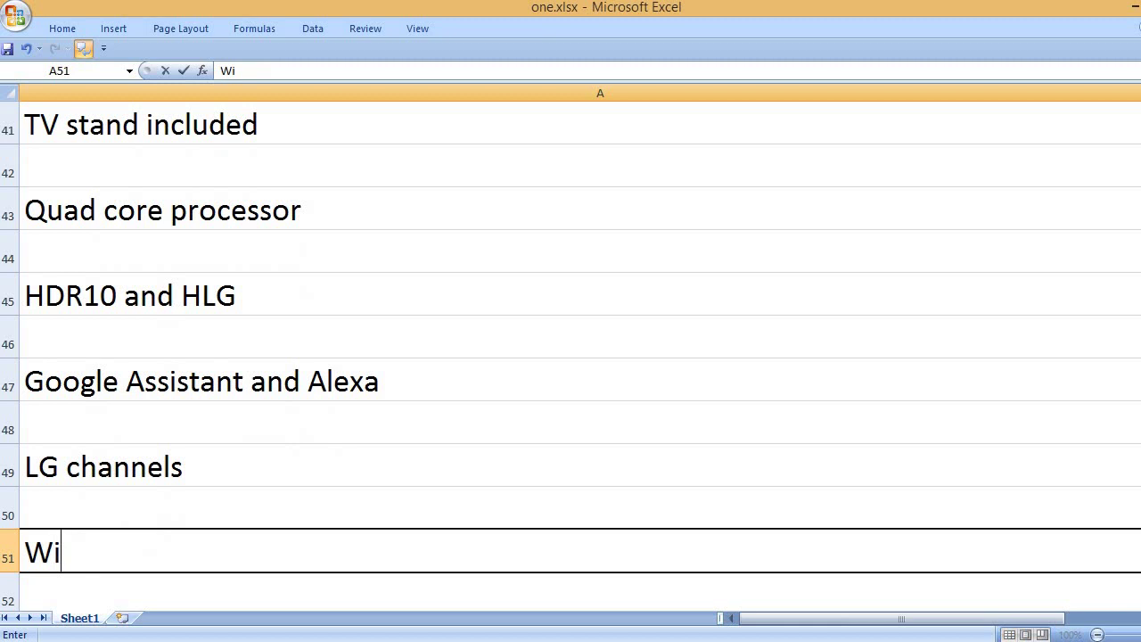
{"action": "type", "text": "-Fi, HDMI, U"}
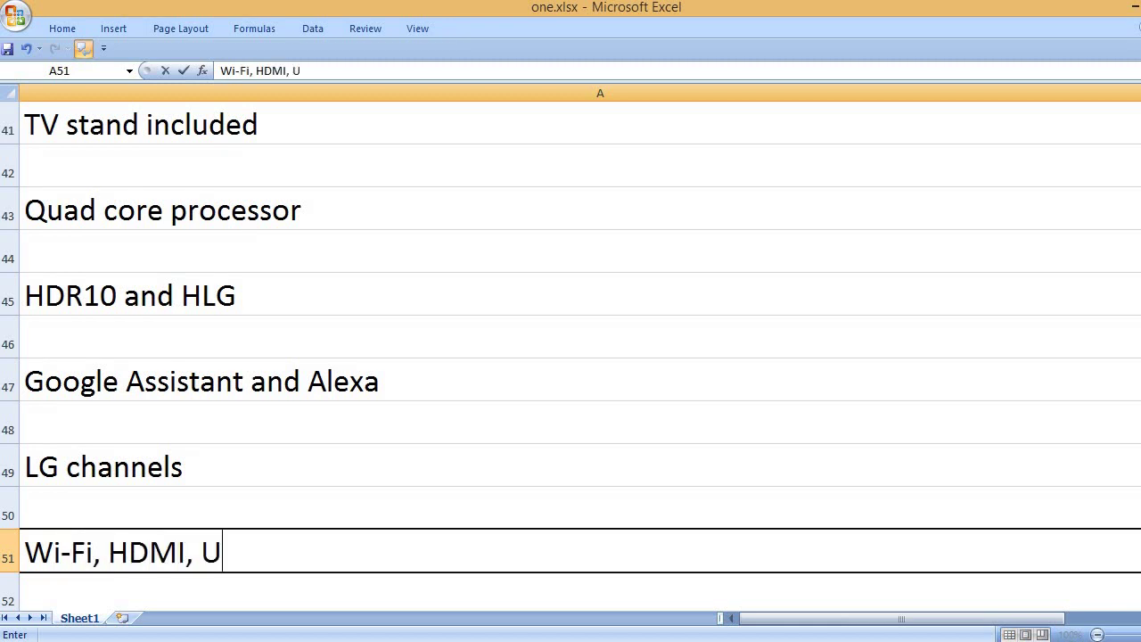
{"action": "type", "text": "SB, AV"}
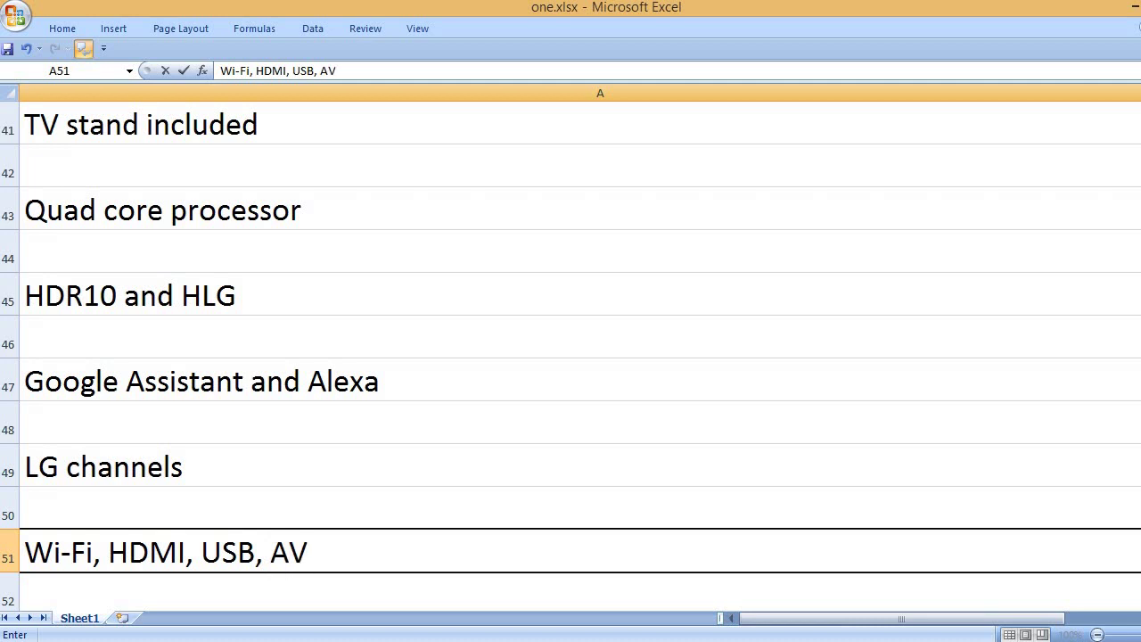
{"action": "type", "text": " and other con"}
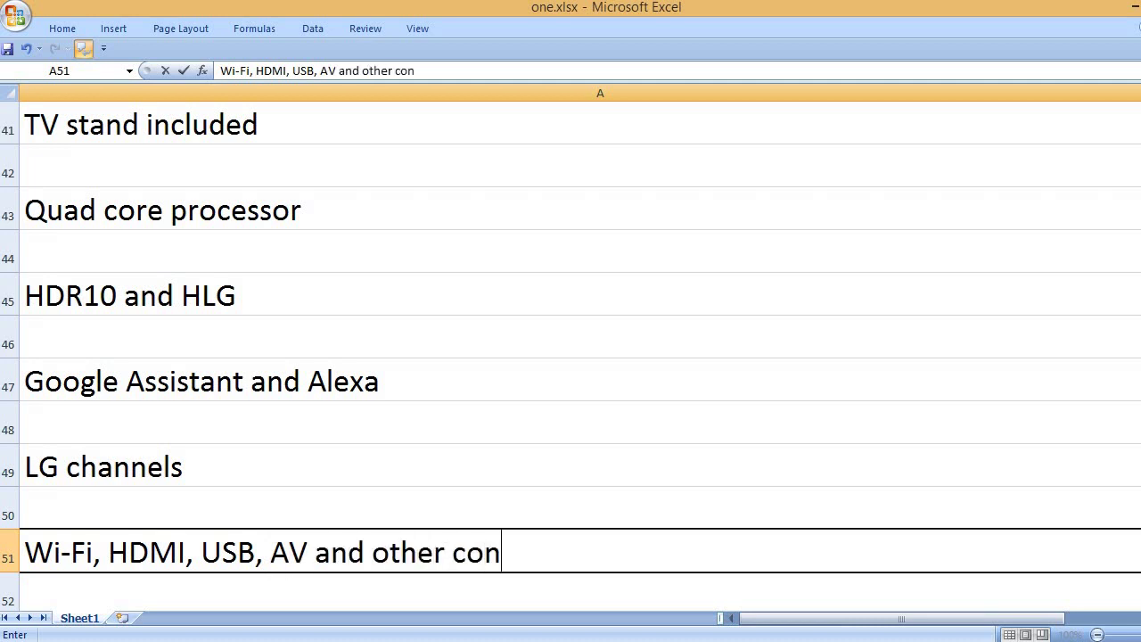
{"action": "type", "text": "nection port"}
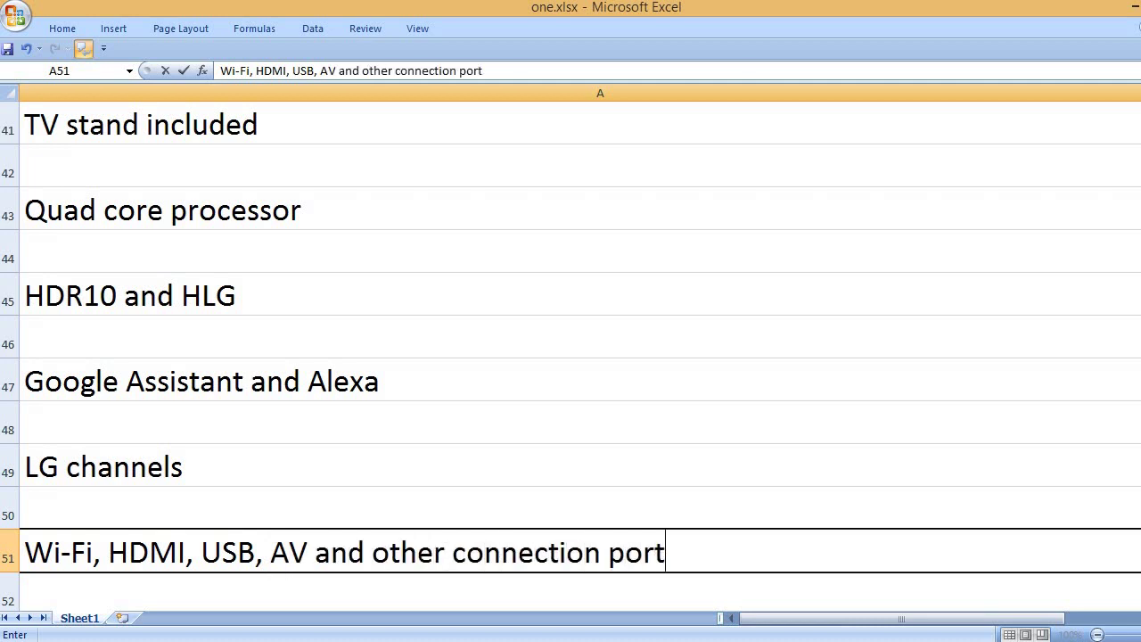
{"action": "type", "text": "s"}
- Add 'Flat screen type', '28.35 x 1.57 x 21.65 inches product dimensions' and 'Black color' as features
{"action": "key", "text": "Return"}
{"action": "key", "text": "Return"}
{"action": "type", "text": "Flat sc"}
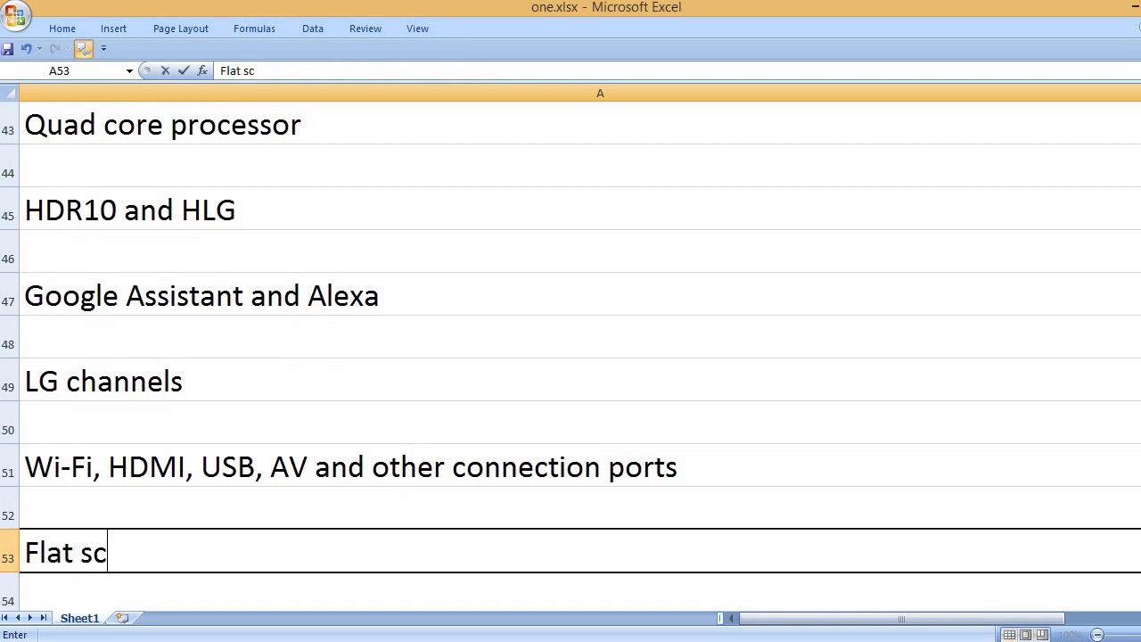
{"action": "type", "text": "reen type"}
{"action": "key", "text": "Return"}
{"action": "key", "text": "Return"}
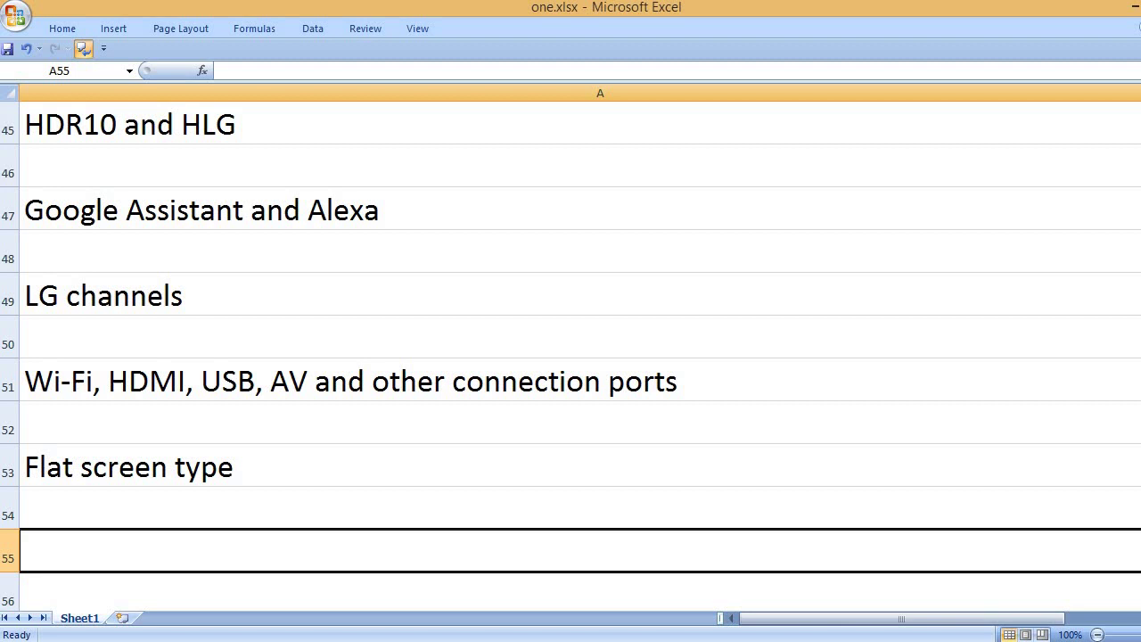
{"action": "type", "text": "28.3"}
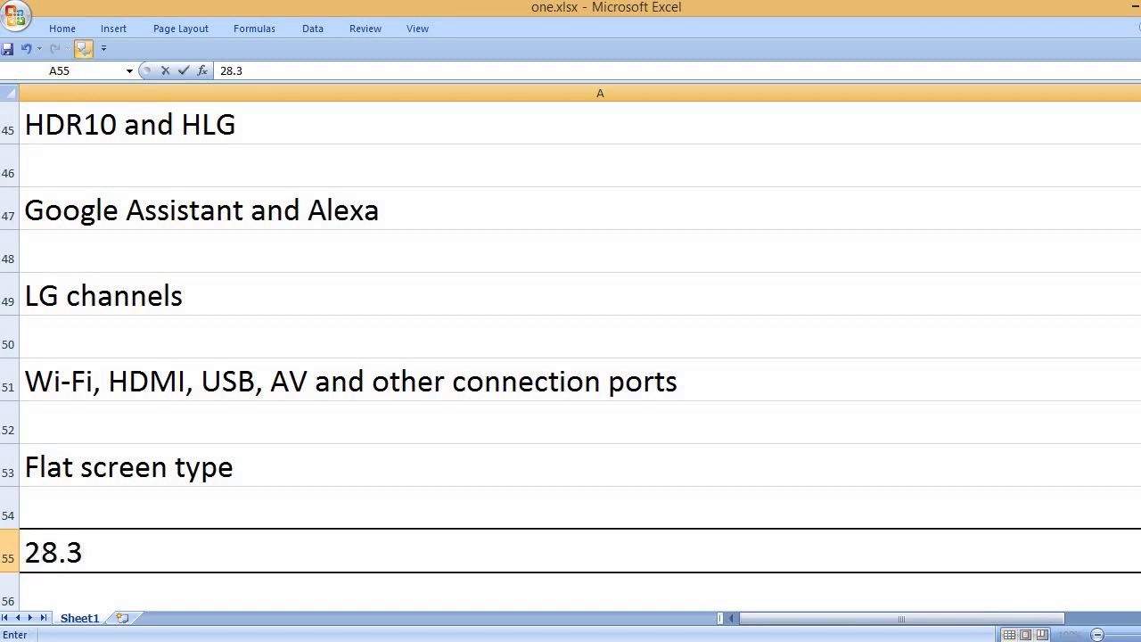
{"action": "type", "text": "5 x 1.5"}
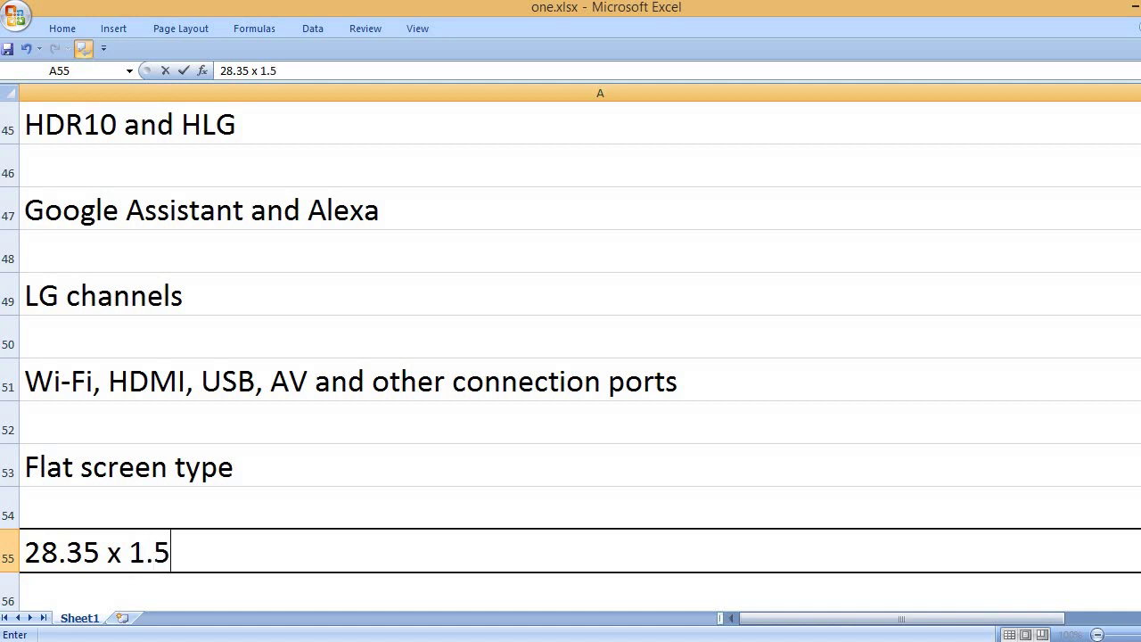
{"action": "type", "text": "7 x 21."}
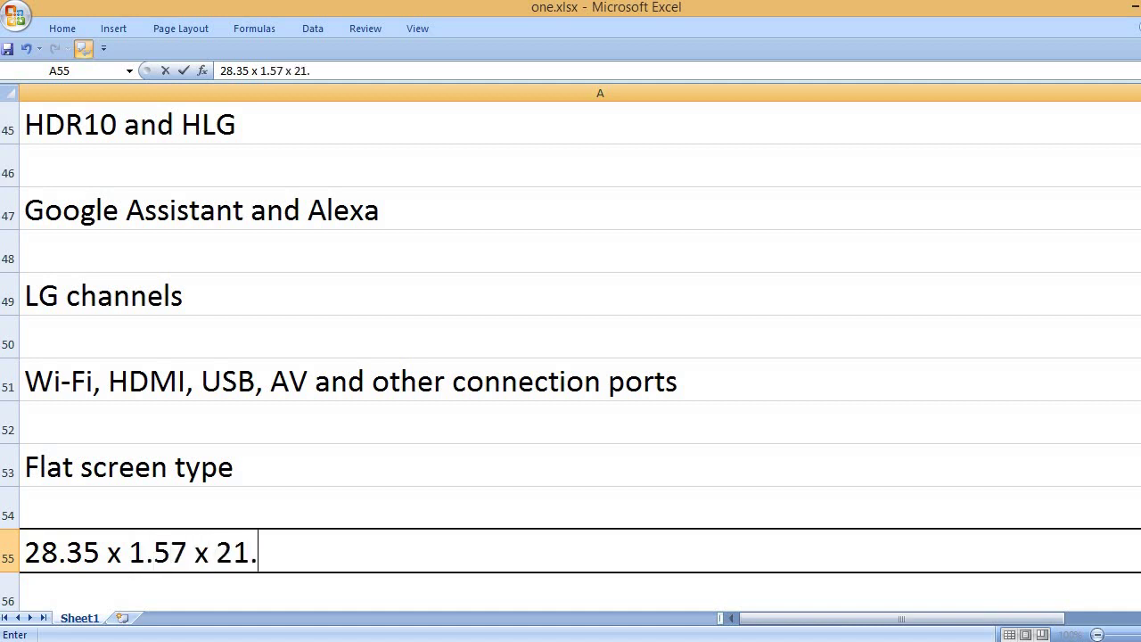
{"action": "type", "text": "65 inche"}
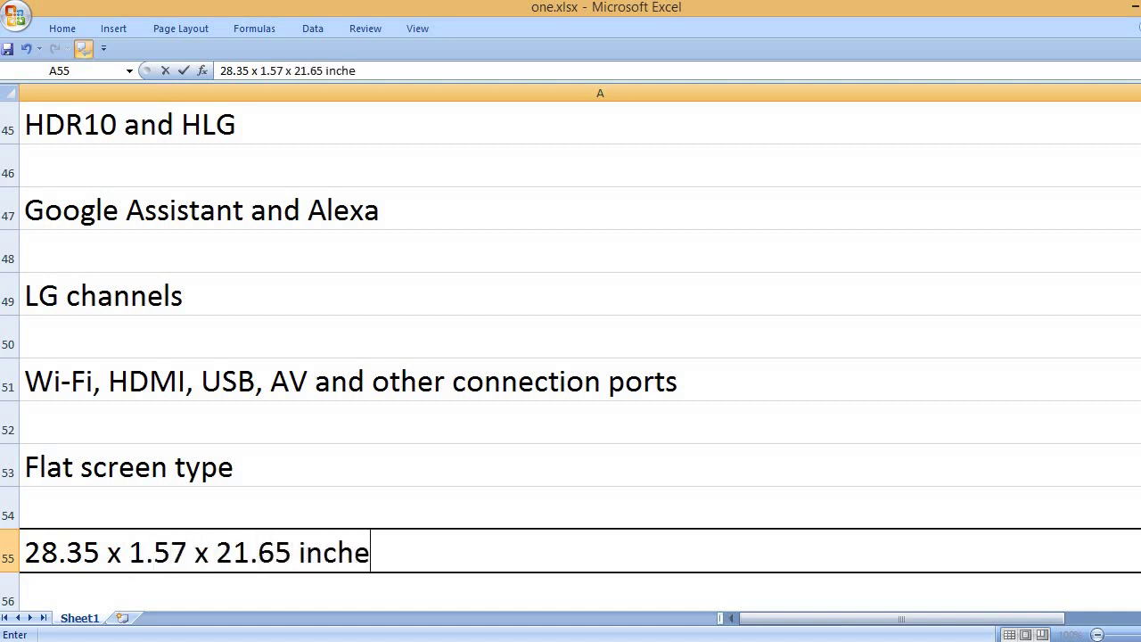
{"action": "type", "text": "s product di"}
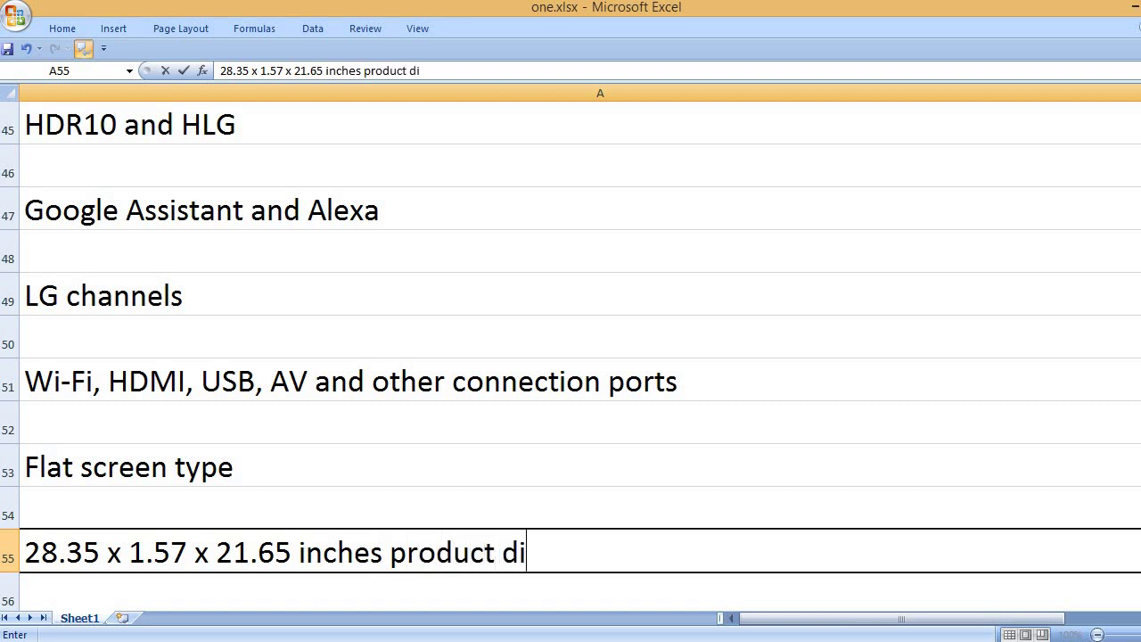
{"action": "type", "text": "mensions"}
{"action": "key", "text": "Return"}
{"action": "key", "text": "Return"}
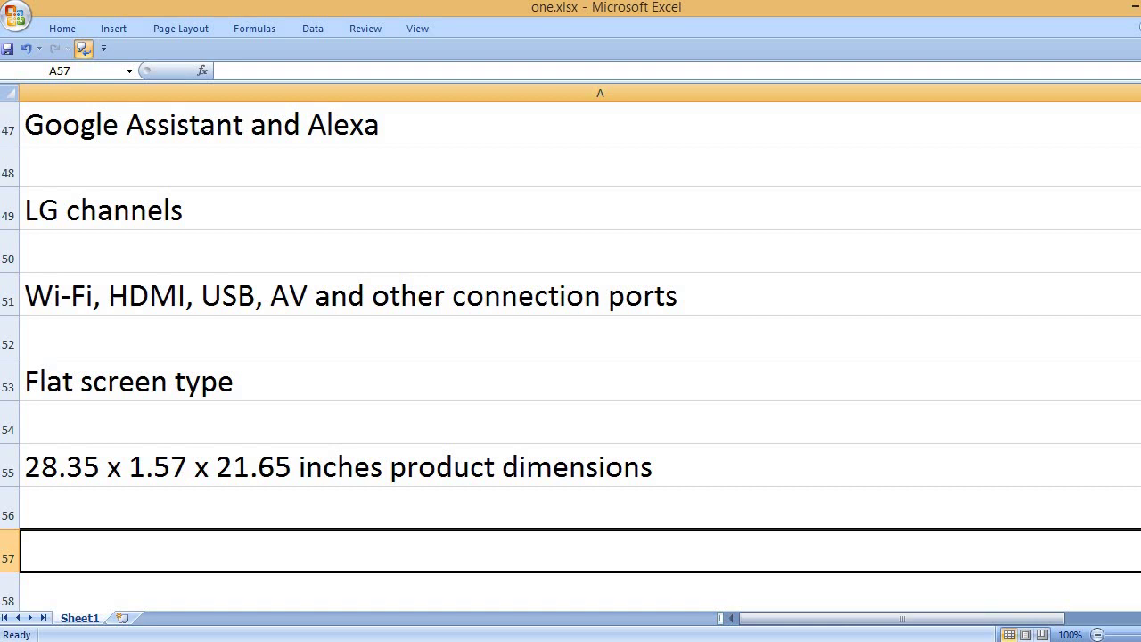
{"action": "type", "text": "Bl"}
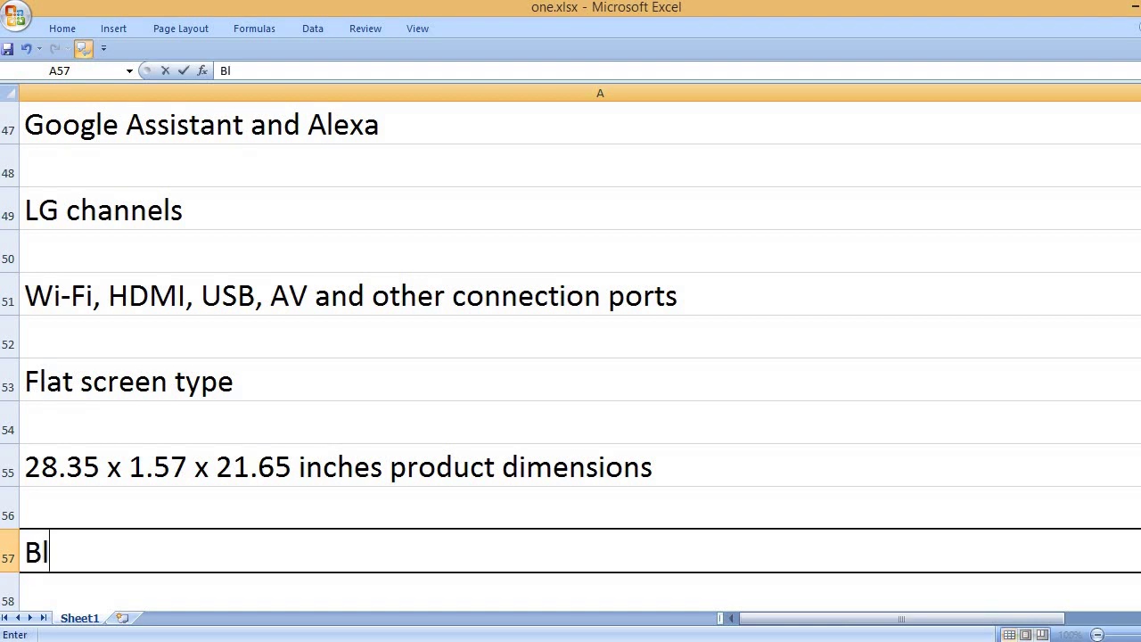
{"action": "type", "text": "ack color"}
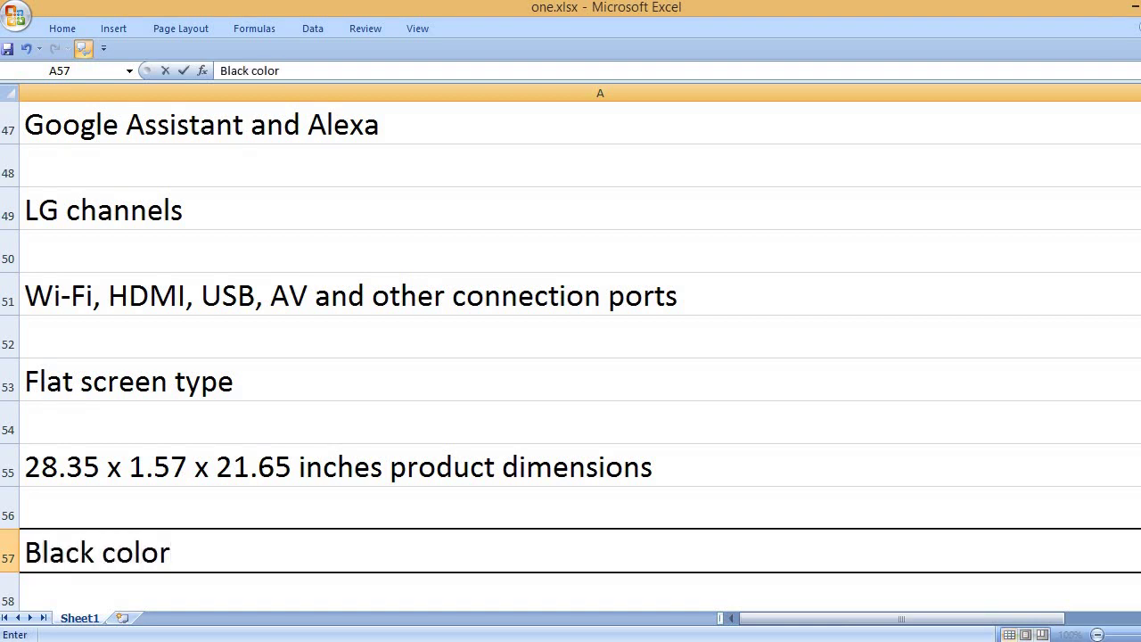
{"action": "key", "text": "Return"}
{"action": "key", "text": "Return"}
- Add 'LG brand name', then close with 'That's it, please like, comment and subscribe to my channel.'
{"action": "type", "text": "LG b"}
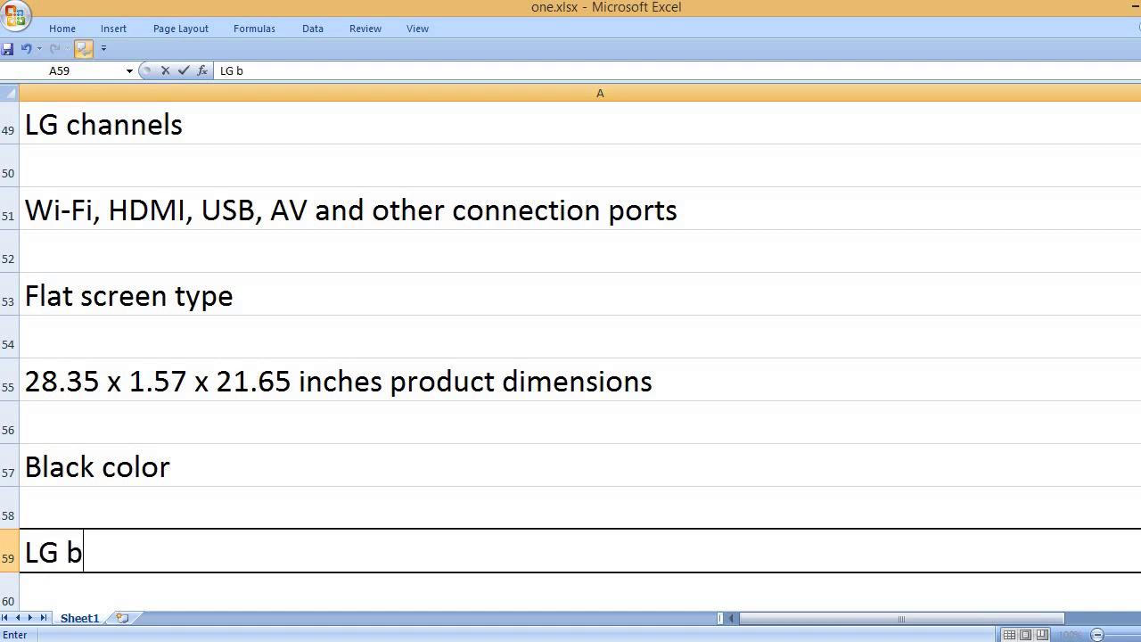
{"action": "type", "text": "rand name"}
{"action": "key", "text": "Return"}
{"action": "key", "text": "Return"}
{"action": "type", "text": "T"}
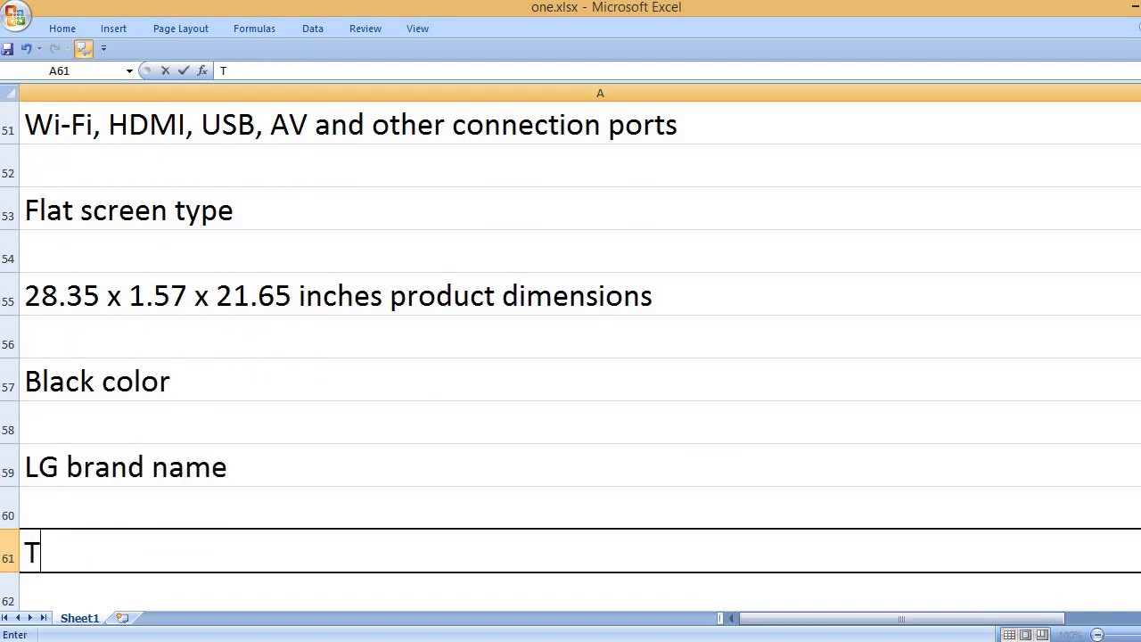
{"action": "type", "text": "hat’s it, p"}
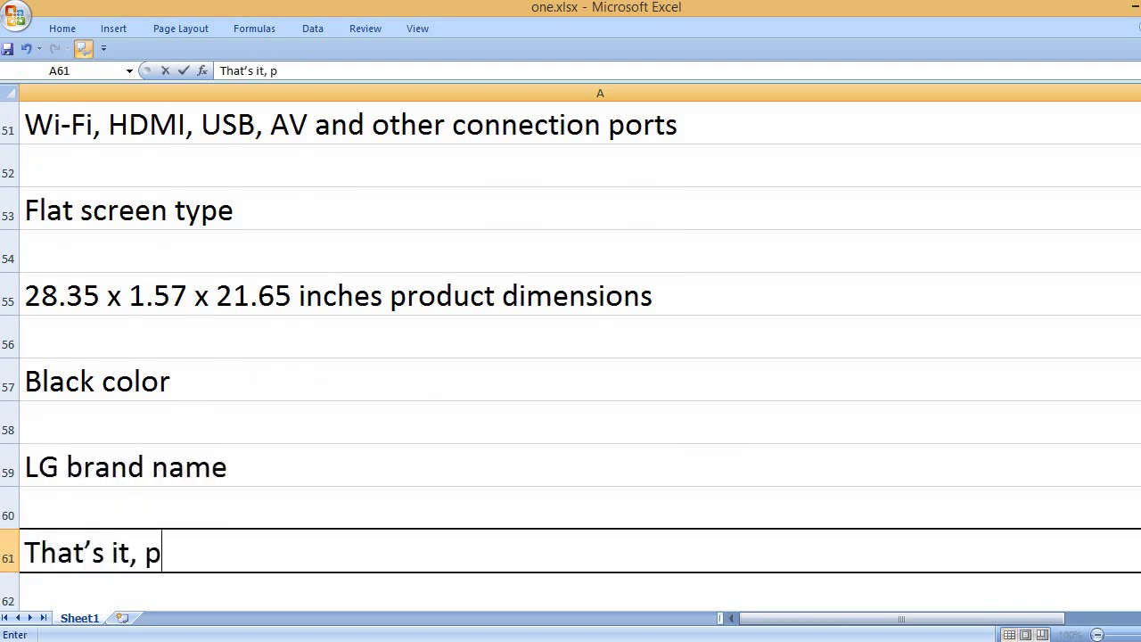
{"action": "type", "text": "lease like,"}
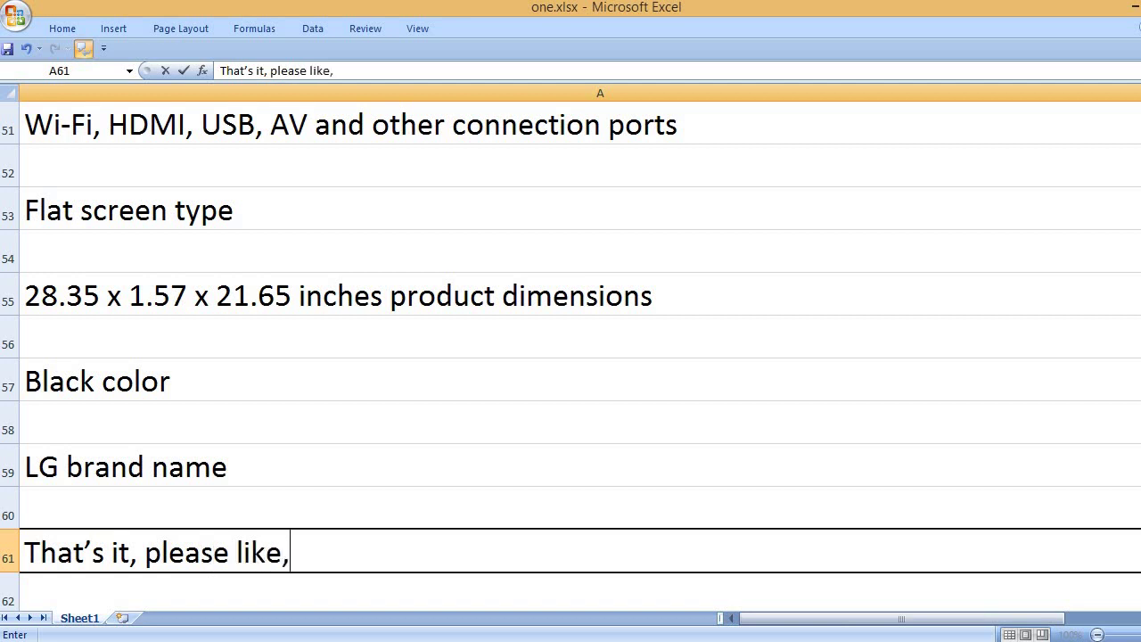
{"action": "type", "text": " comment and s"}
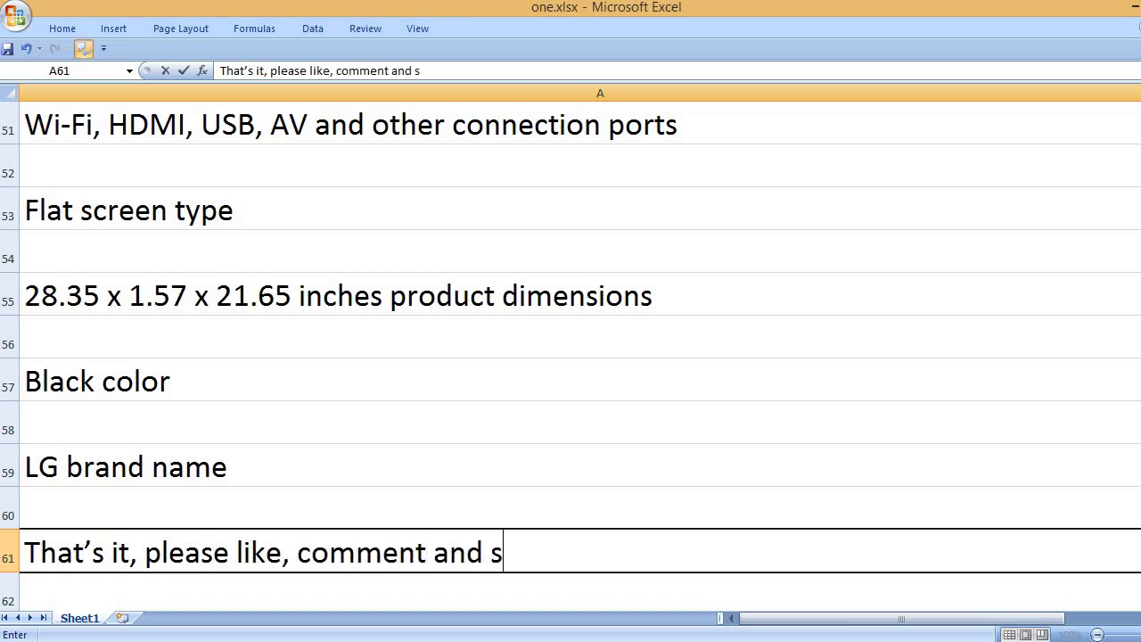
{"action": "type", "text": "ubscribe t"}
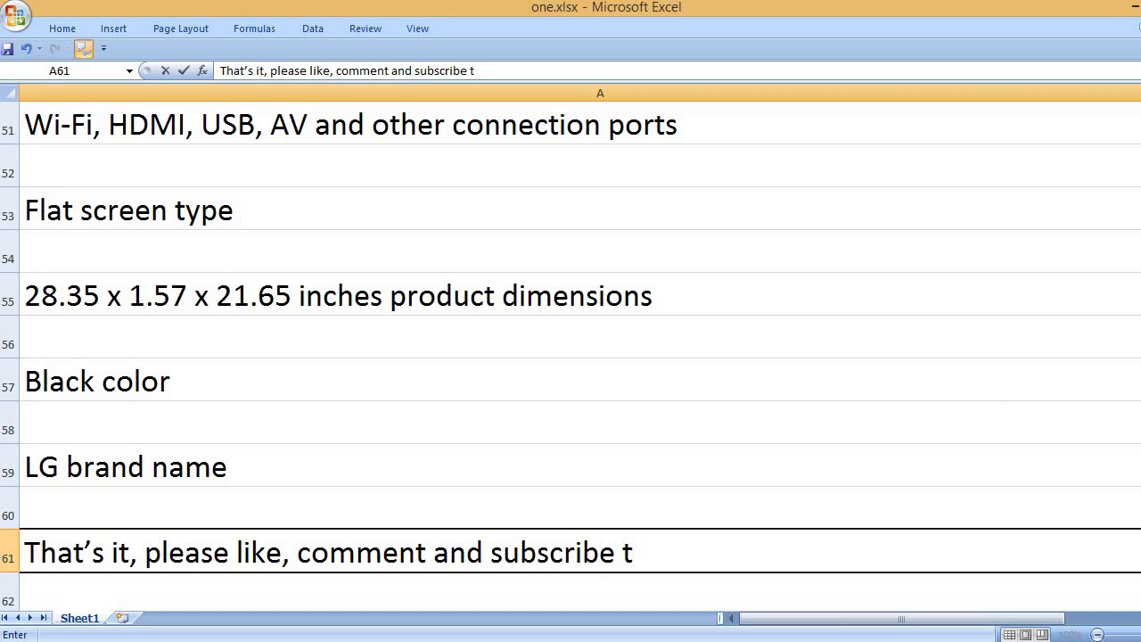
{"action": "type", "text": "o my channel."}
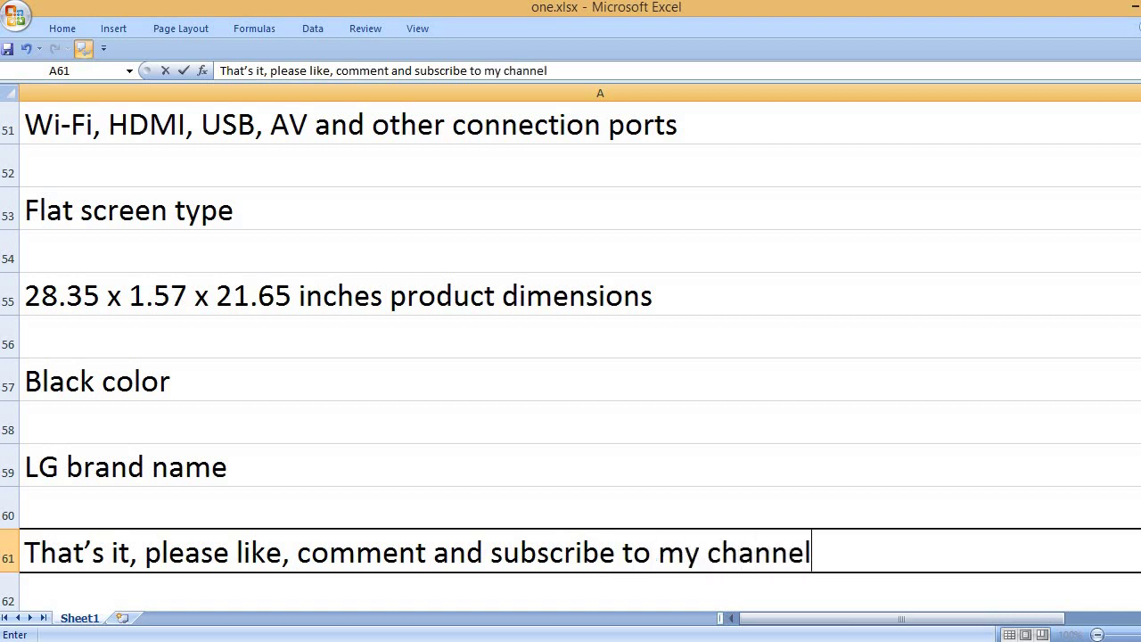
{"action": "key", "text": "Return"}
{"action": "key", "text": "Return"}
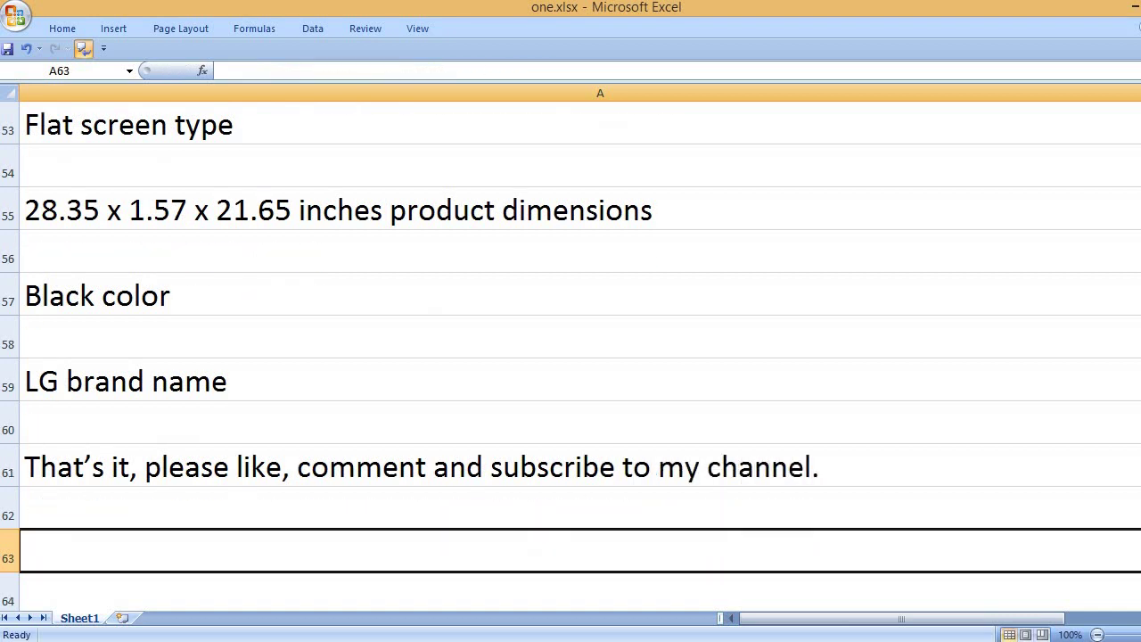